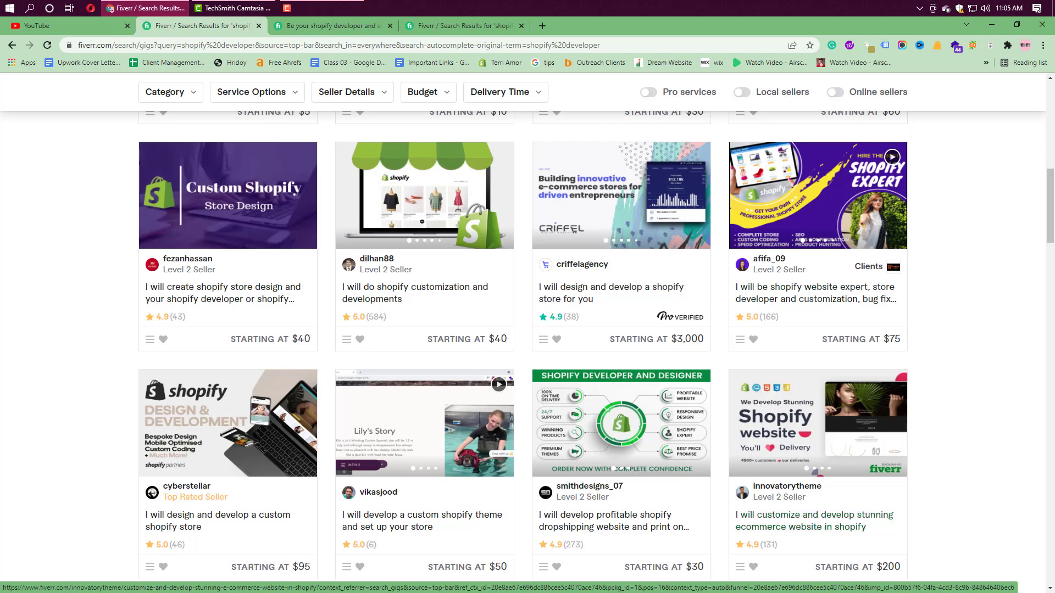
Step: Close the three extra Fiverr tabs, keeping only the YouTube tab and the first "shopify developer" results tab
{"action": "left_click", "coordinate": [389, 26]}
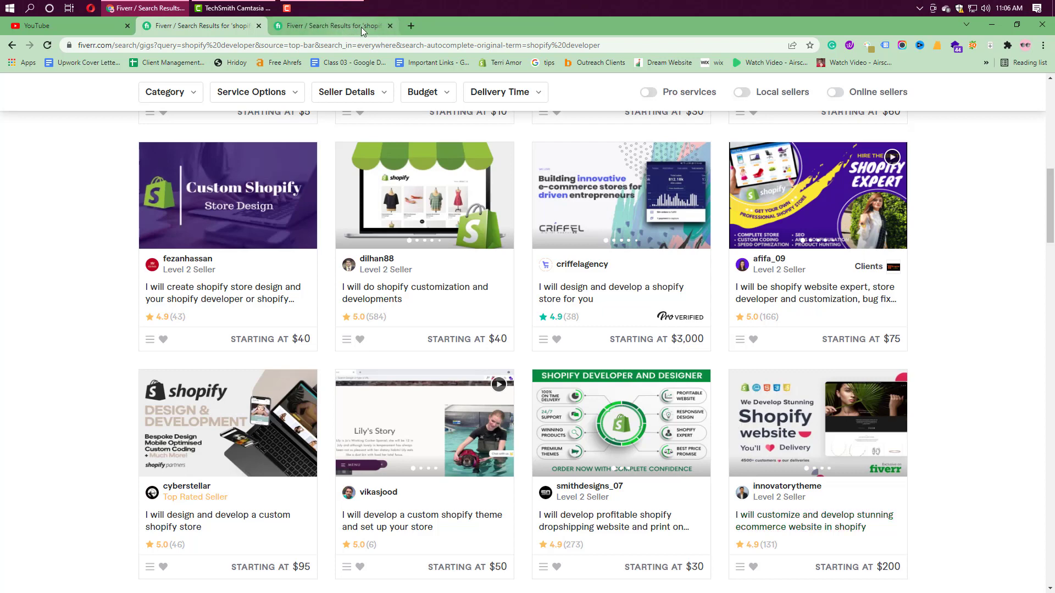
{"action": "left_click", "coordinate": [384, 27]}
{"action": "left_click", "coordinate": [389, 26]}
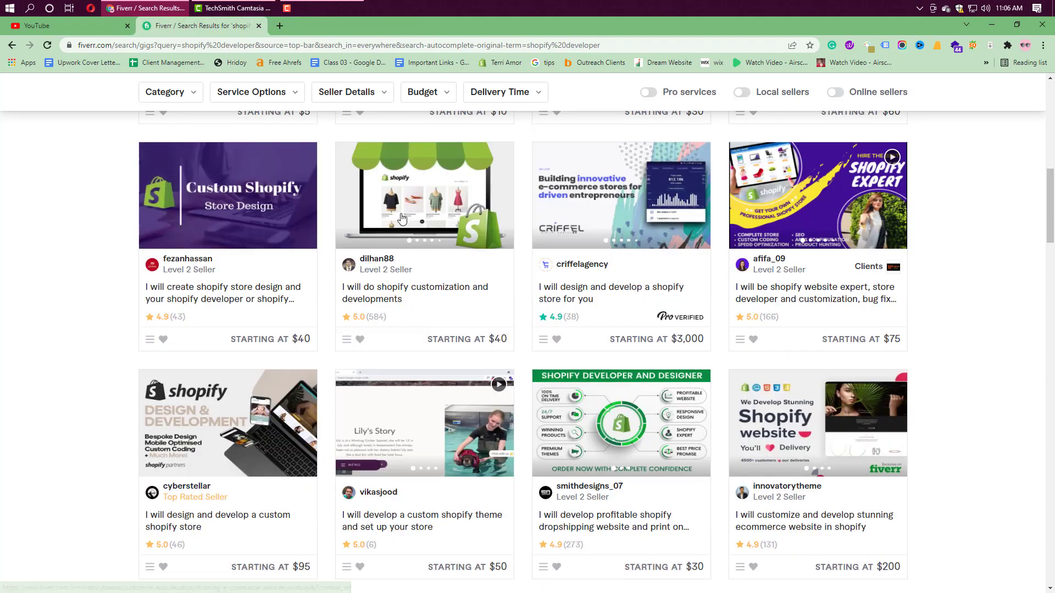
Step: Return from the search results to the Fiverr home page and open a new browser tab
{"action": "scroll", "coordinate": [388, 223], "scroll_direction": "up", "scroll_amount": 2}
{"action": "scroll", "coordinate": [388, 223], "scroll_direction": "up", "scroll_amount": 9}
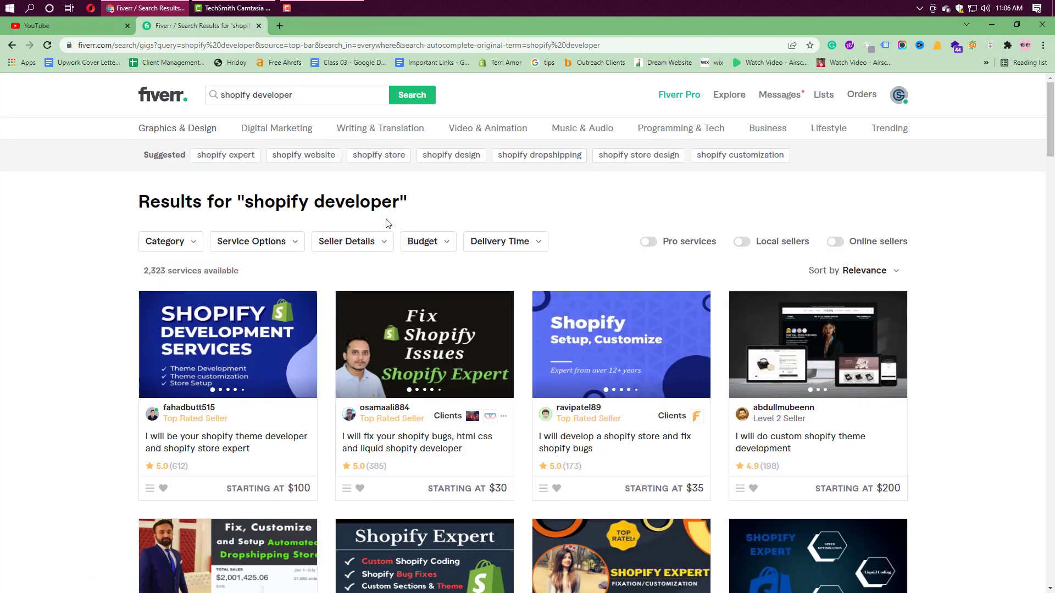
{"action": "key", "text": "F5"}
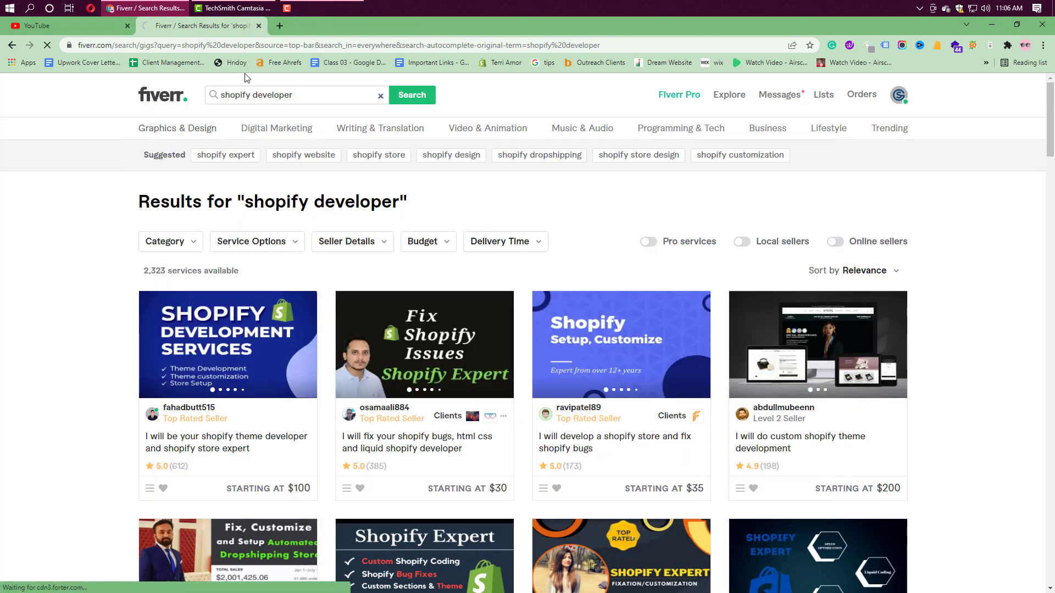
{"action": "left_click", "coordinate": [279, 29]}
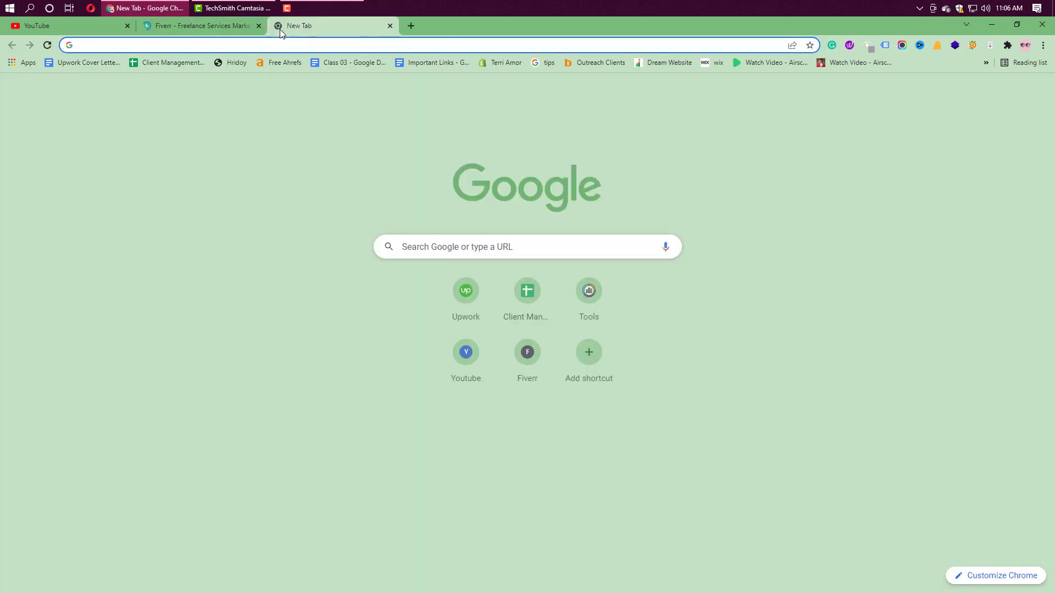
Step: Search the computer for "excel" and launch Microsoft Office Excel 2007 with a blank workbook
{"action": "left_click", "coordinate": [32, 9]}
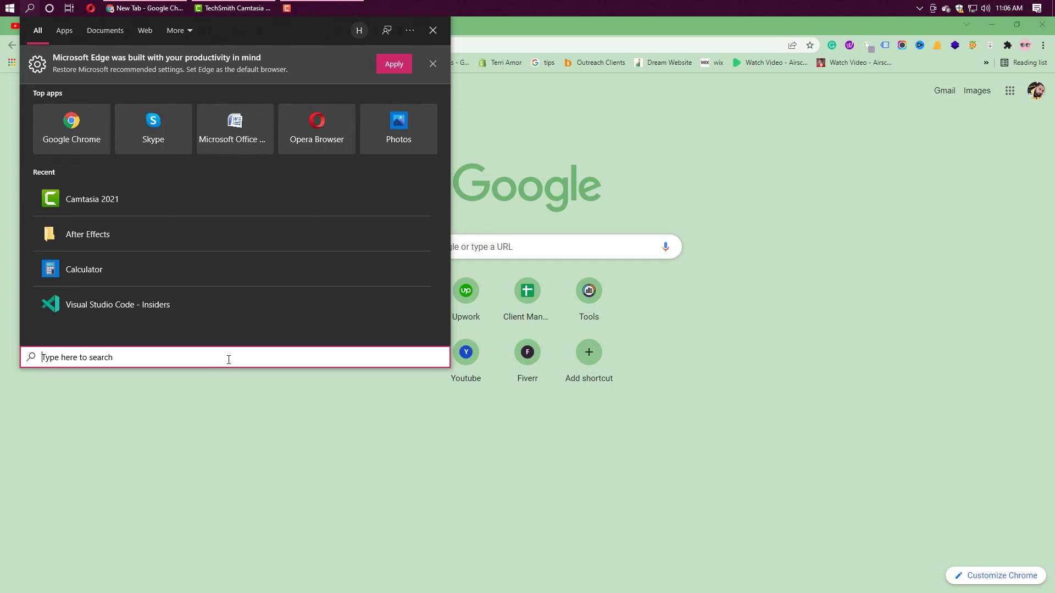
{"action": "type", "text": "exc"}
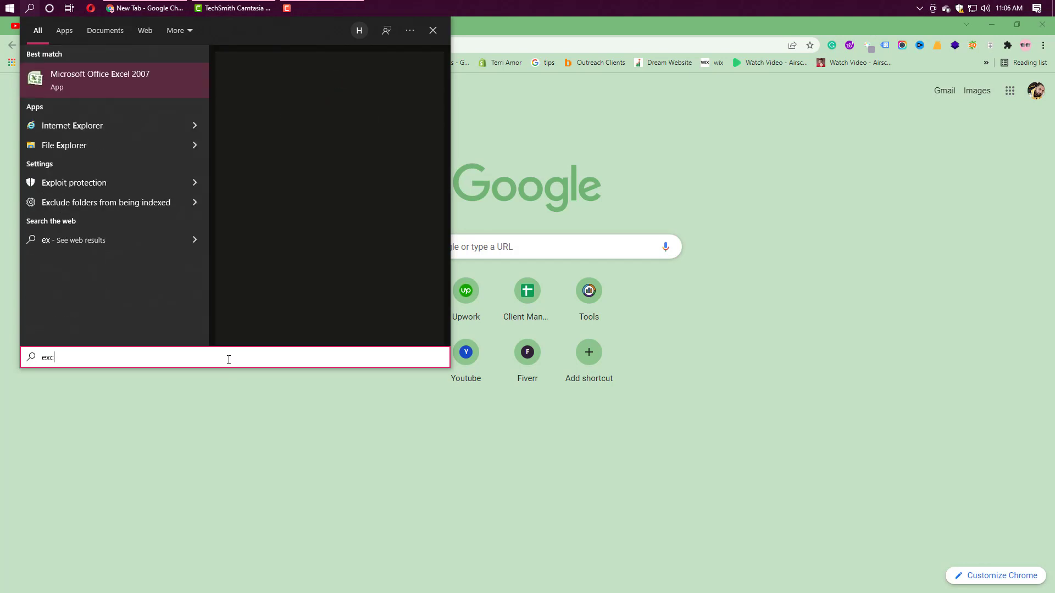
{"action": "type", "text": "el"}
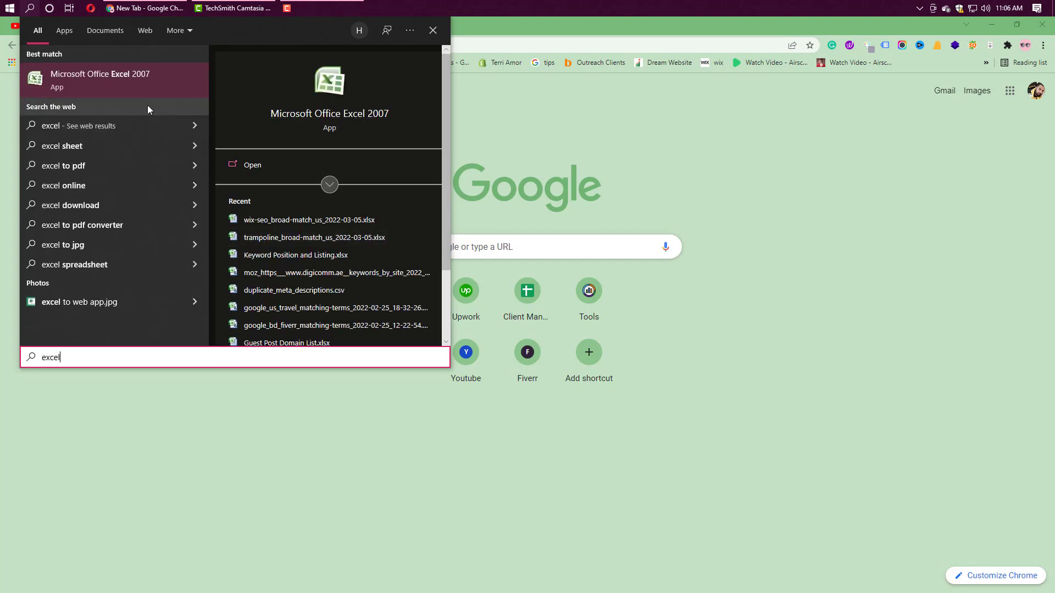
{"action": "left_click", "coordinate": [133, 86]}
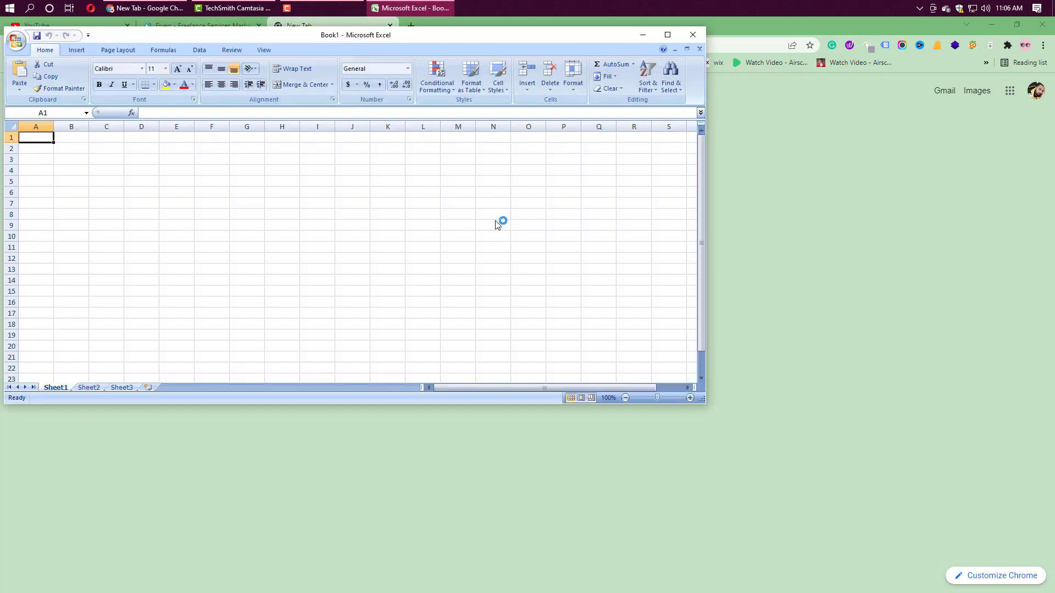
Step: Enter the bold header "Keyword" in cell E5 and widen column E
{"action": "left_click", "coordinate": [304, 226]}
{"action": "left_click", "coordinate": [173, 183]}
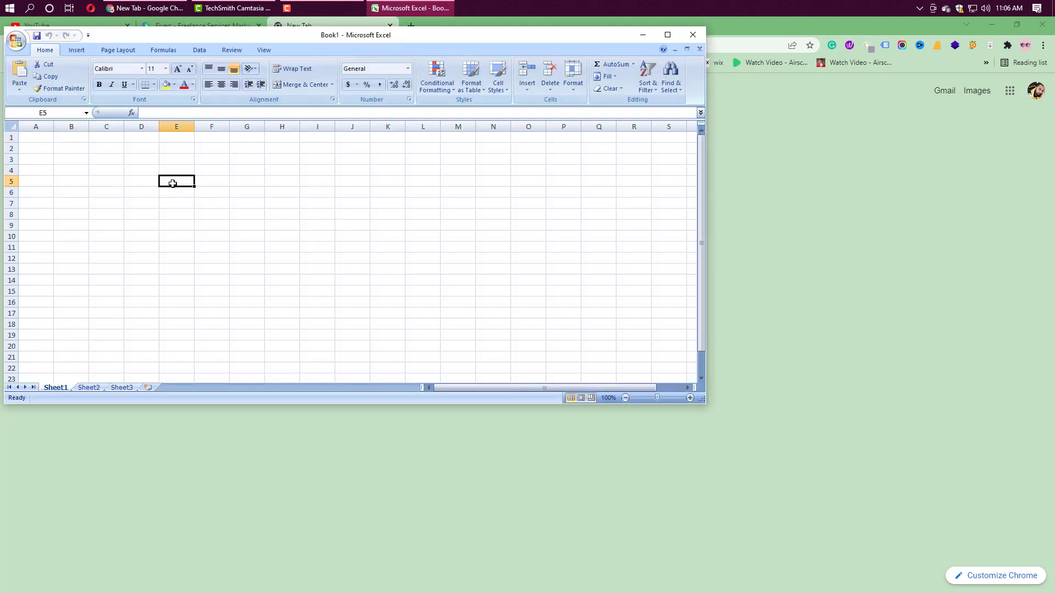
{"action": "type", "text": "Ke"}
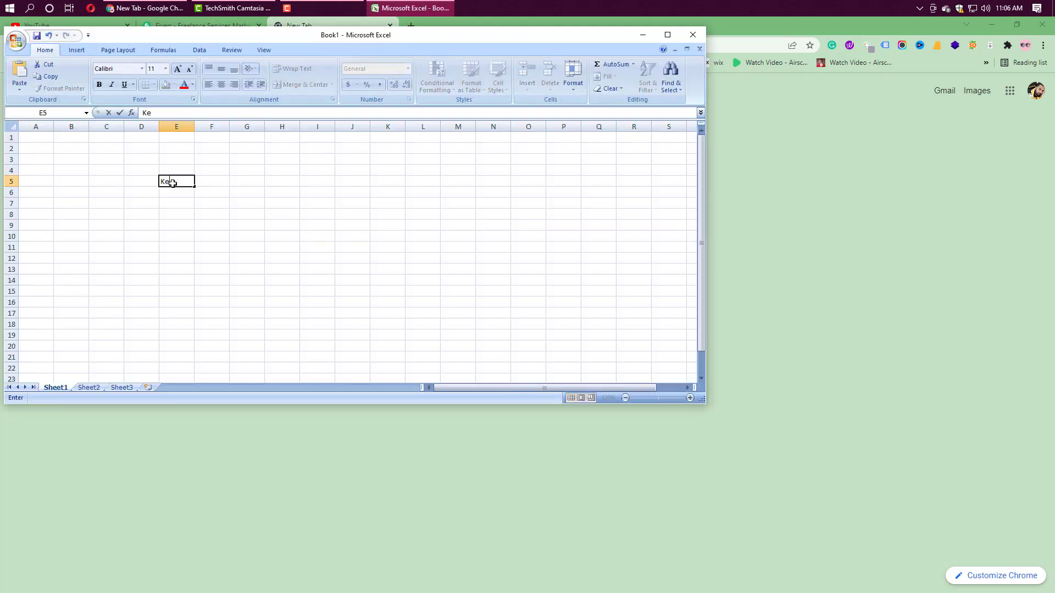
{"action": "type", "text": "yword"}
{"action": "left_click", "coordinate": [220, 225]}
{"action": "left_click", "coordinate": [170, 182]}
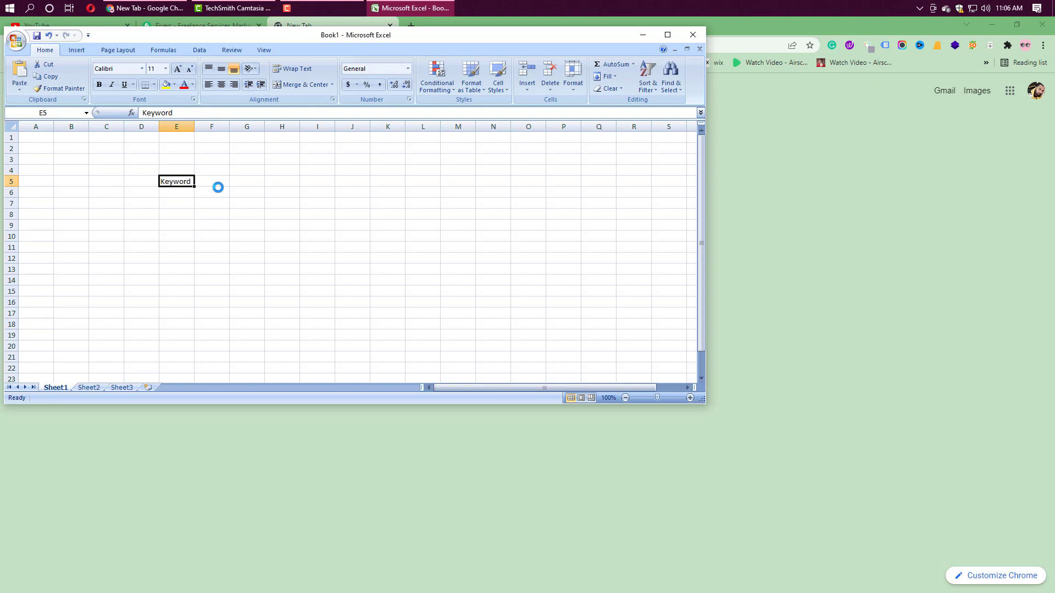
{"action": "key", "text": "ctrl+b"}
{"action": "left_click_drag", "start_coordinate": [194, 126], "coordinate": [225, 126]}
Step: Enter the header "Gigs" in cell F5 and make it bold
{"action": "left_click", "coordinate": [248, 181]}
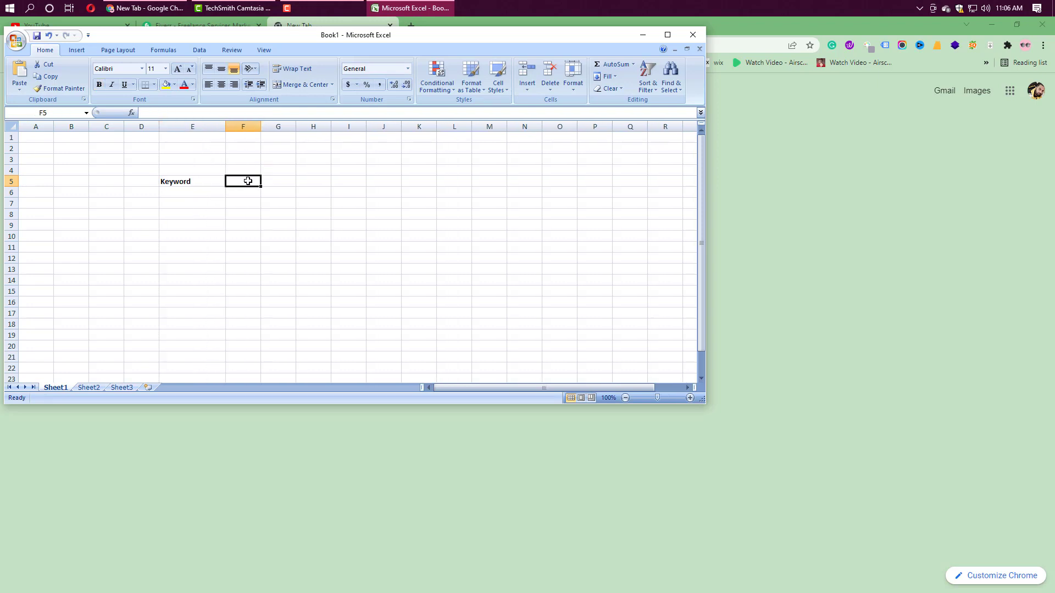
{"action": "type", "text": "Gig"}
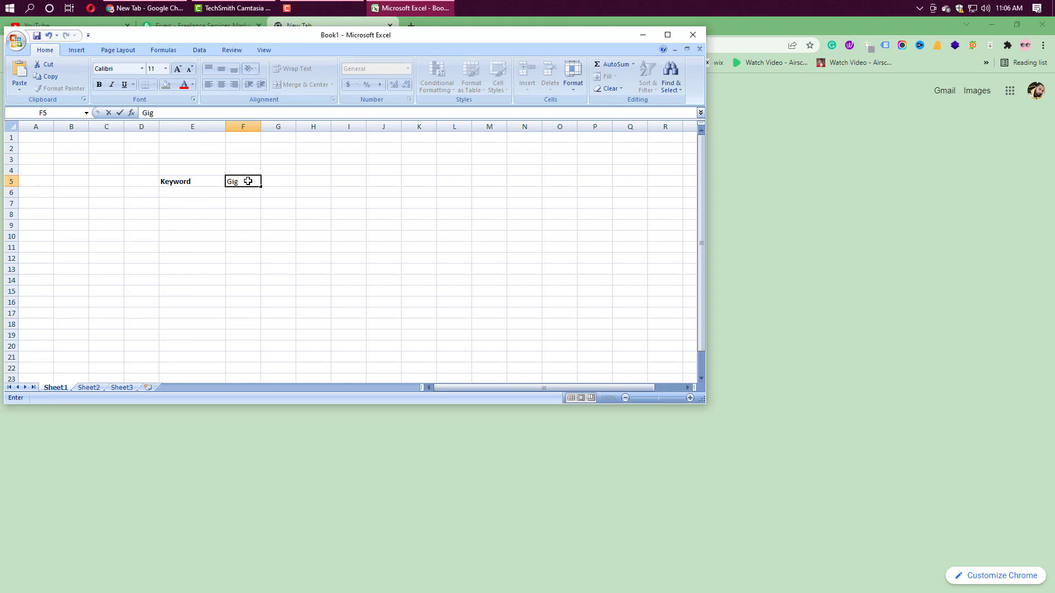
{"action": "type", "text": "s"}
{"action": "left_click", "coordinate": [283, 186]}
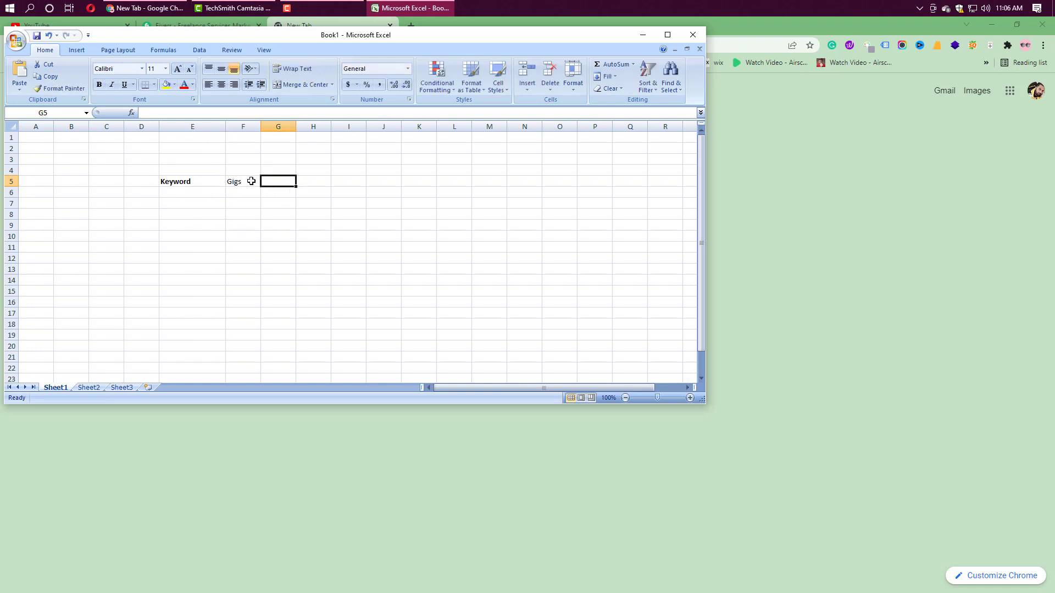
{"action": "left_click", "coordinate": [251, 182]}
{"action": "key", "text": "ctrl+b"}
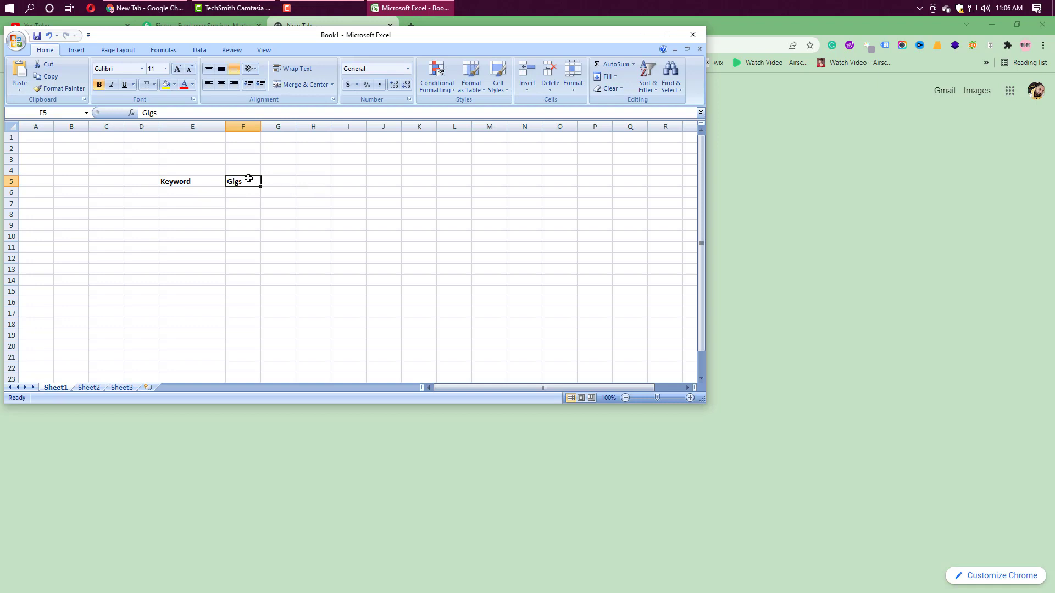
Step: Enter the header "Competiton" in cell G5, widen column G to fit it, and make the text bold
{"action": "left_click", "coordinate": [282, 181]}
{"action": "type", "text": "Comp"}
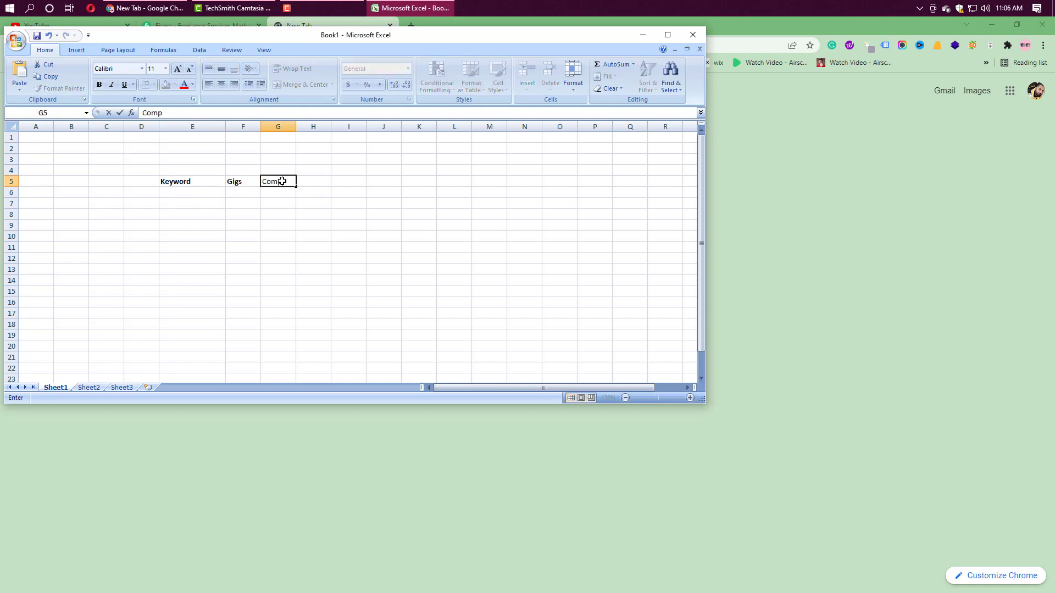
{"action": "type", "text": "etiton"}
{"action": "left_click", "coordinate": [398, 256]}
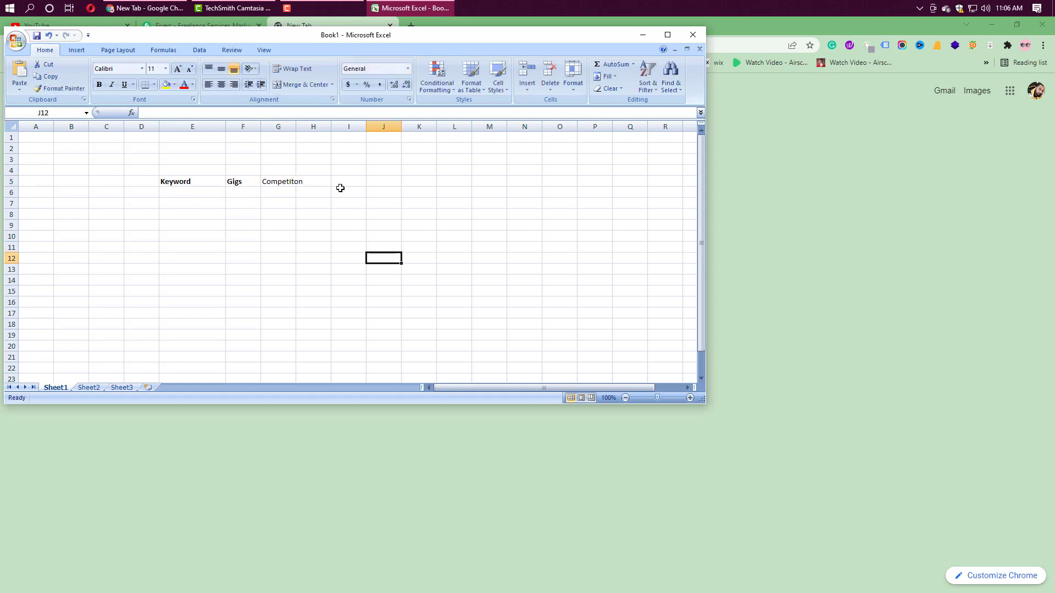
{"action": "left_click_drag", "start_coordinate": [296, 126], "coordinate": [335, 126]}
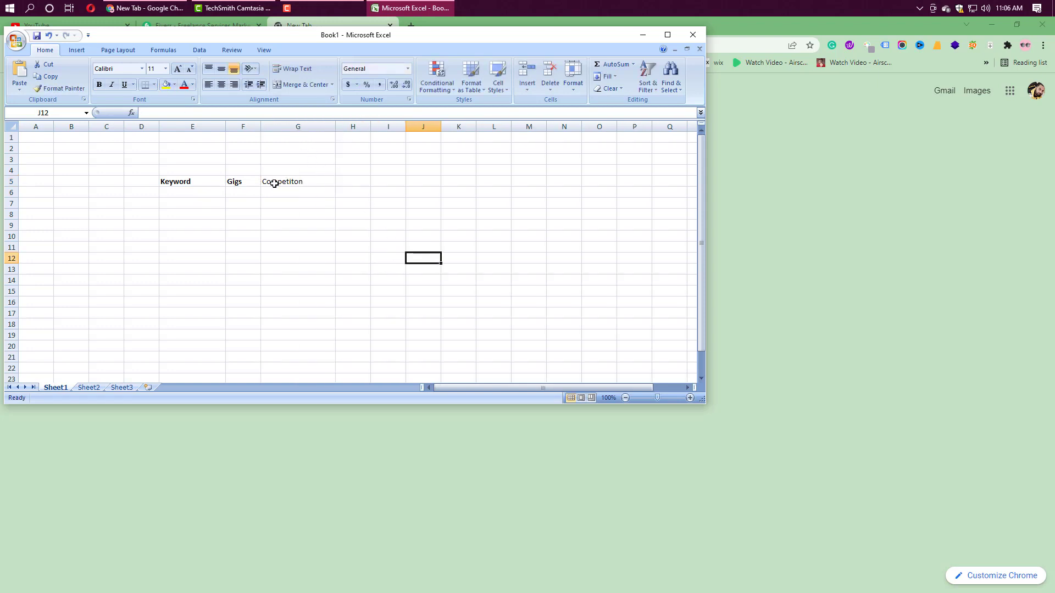
{"action": "left_click", "coordinate": [283, 181]}
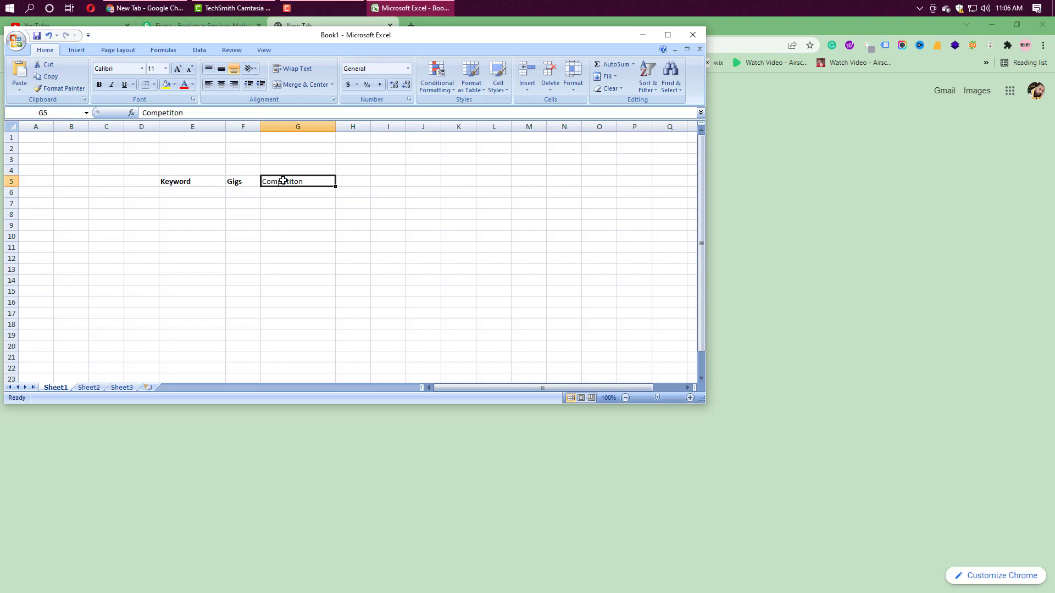
{"action": "key", "text": "ctrl+b"}
{"action": "left_click", "coordinate": [305, 204]}
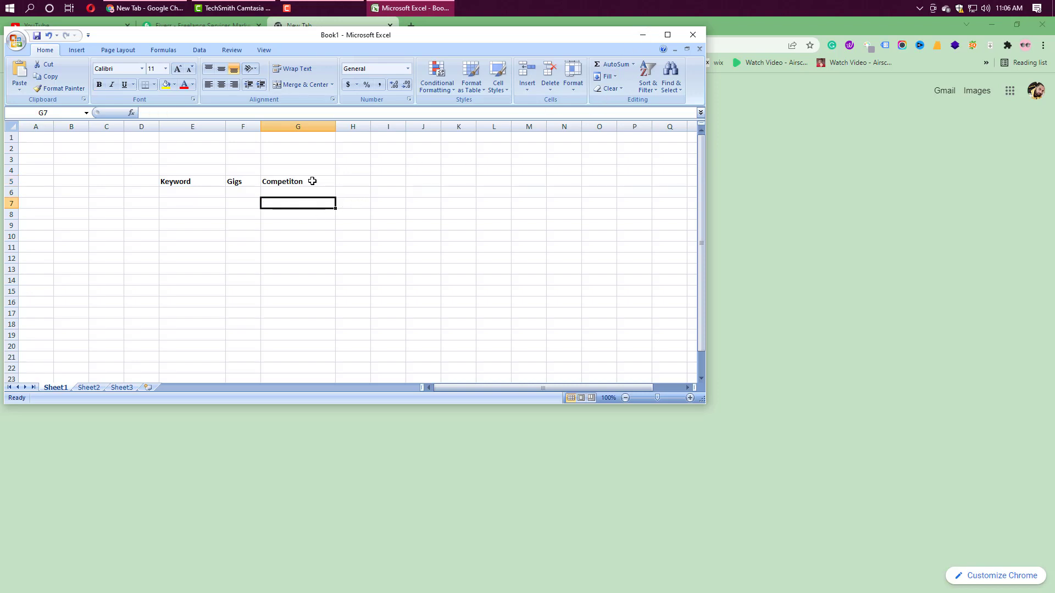
Step: Fill the header cells E5:G5 with a darker tan theme colour and widen the Gigs column
{"action": "left_click", "coordinate": [214, 184]}
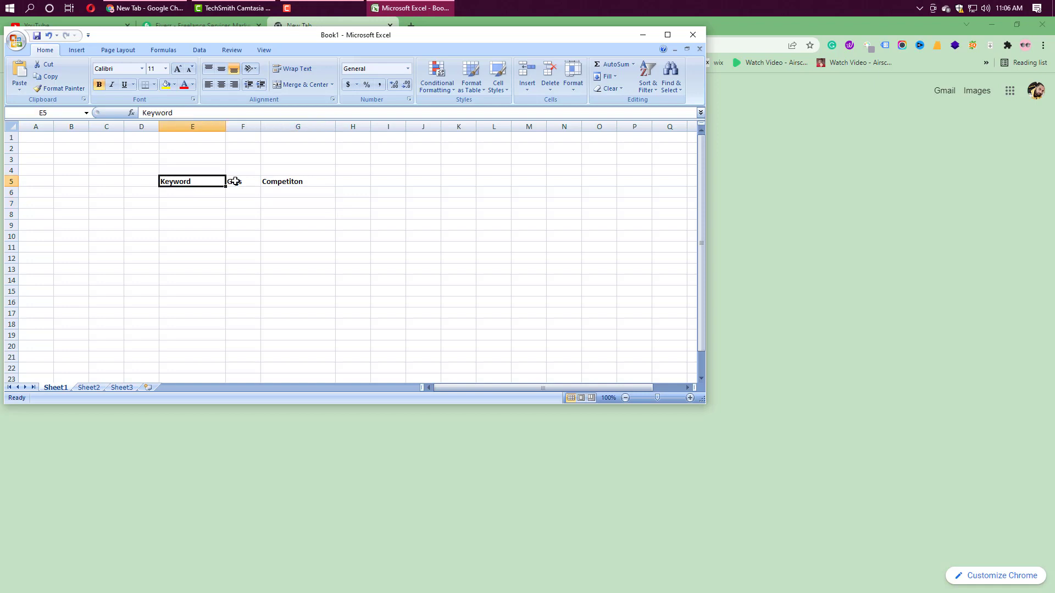
{"action": "left_click_drag", "start_coordinate": [247, 177], "coordinate": [304, 176]}
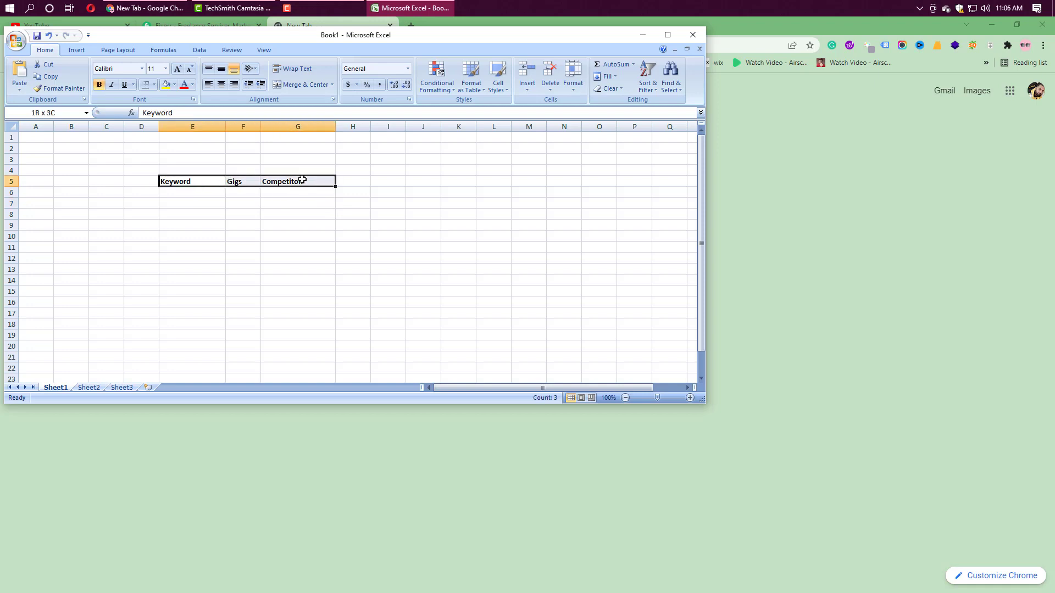
{"action": "left_click", "coordinate": [175, 84]}
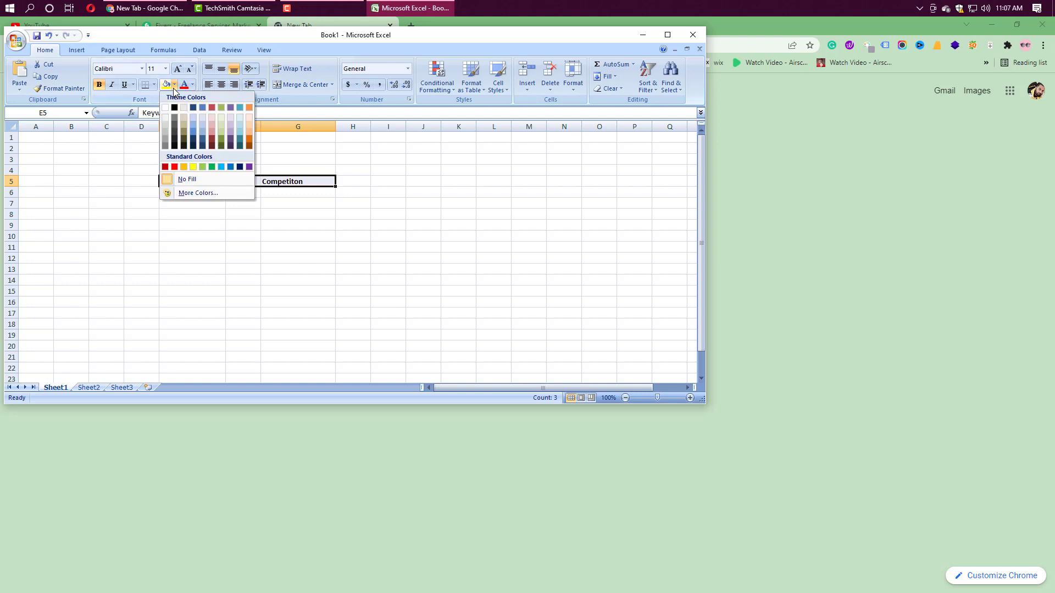
{"action": "left_click", "coordinate": [185, 125]}
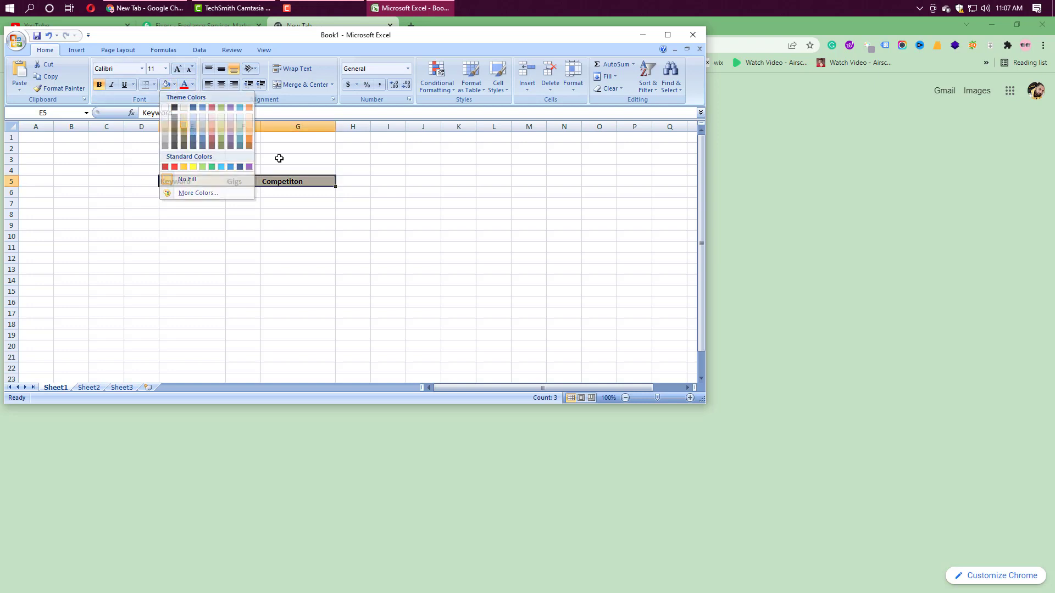
{"action": "left_click", "coordinate": [316, 215]}
{"action": "left_click_drag", "start_coordinate": [259, 132], "coordinate": [295, 132]}
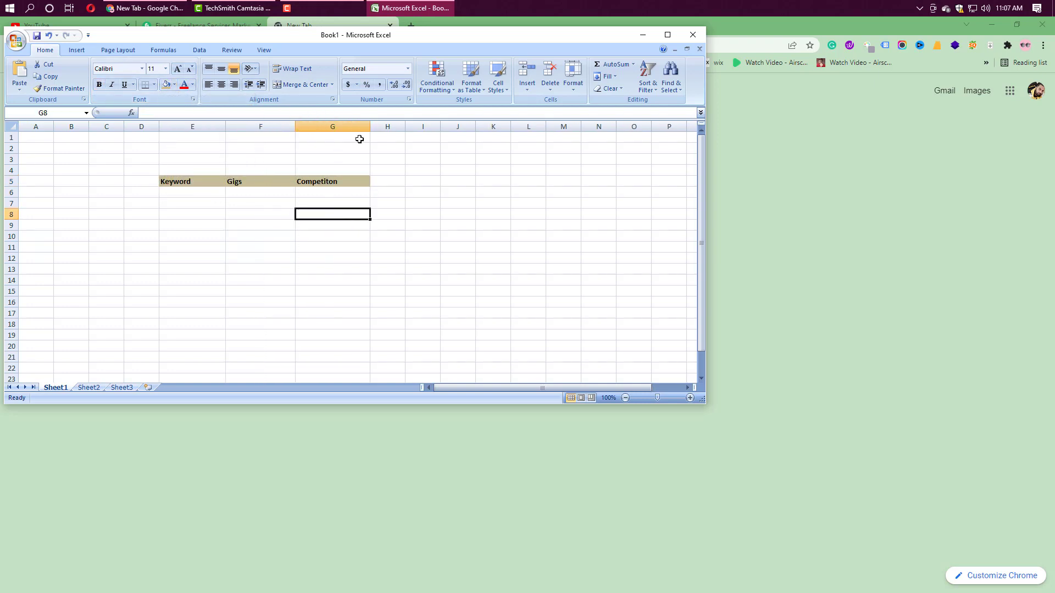
Step: Set the font size of row 5 to 22 and widen the Gigs and Keyword columns
{"action": "left_click", "coordinate": [151, 181]}
{"action": "left_click", "coordinate": [11, 181]}
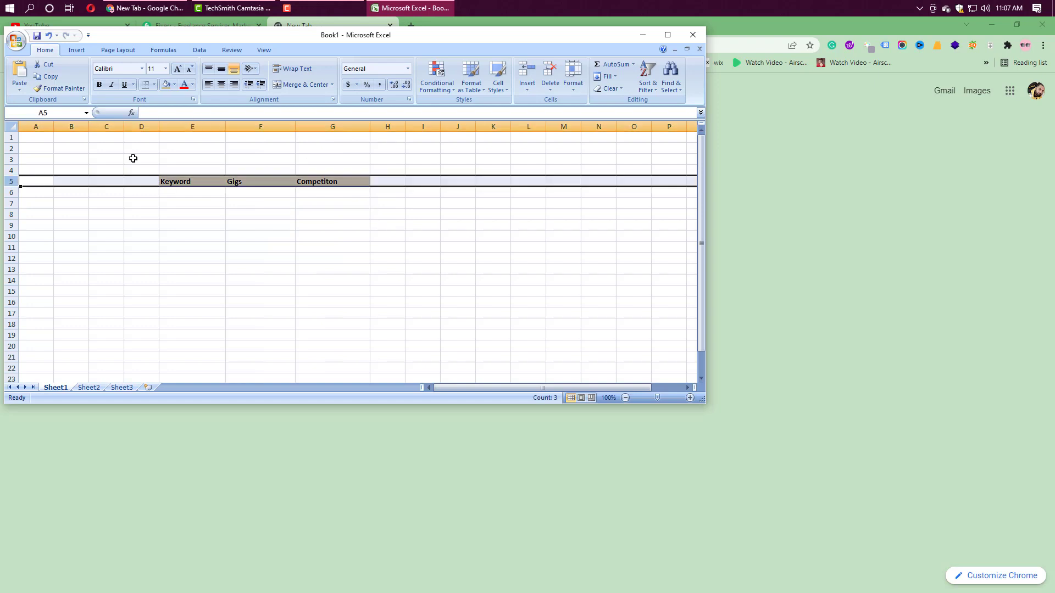
{"action": "left_click", "coordinate": [166, 70]}
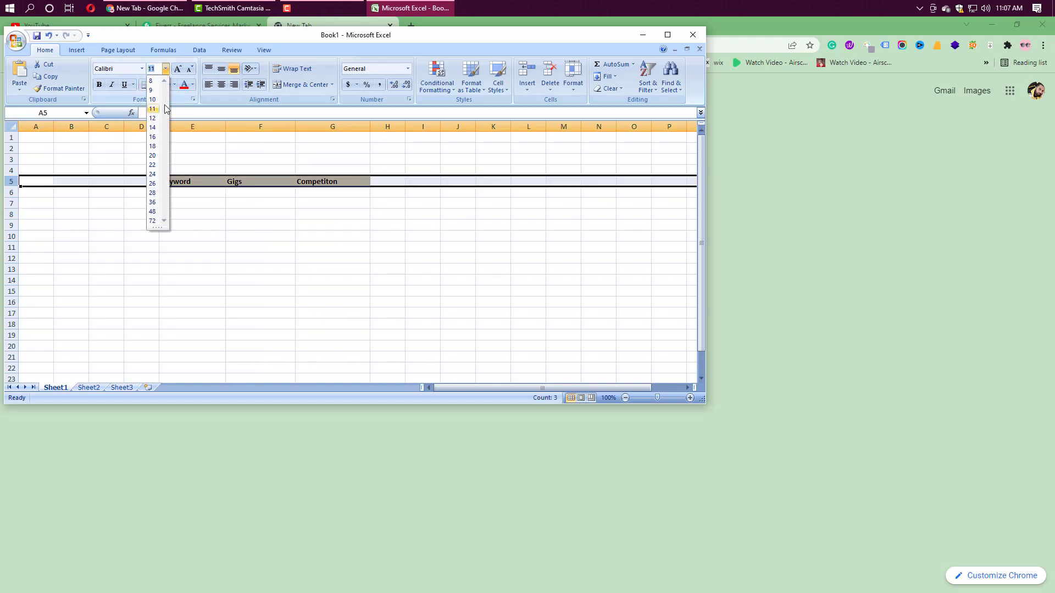
{"action": "left_click", "coordinate": [152, 165]}
{"action": "left_click_drag", "start_coordinate": [296, 126], "coordinate": [311, 126]}
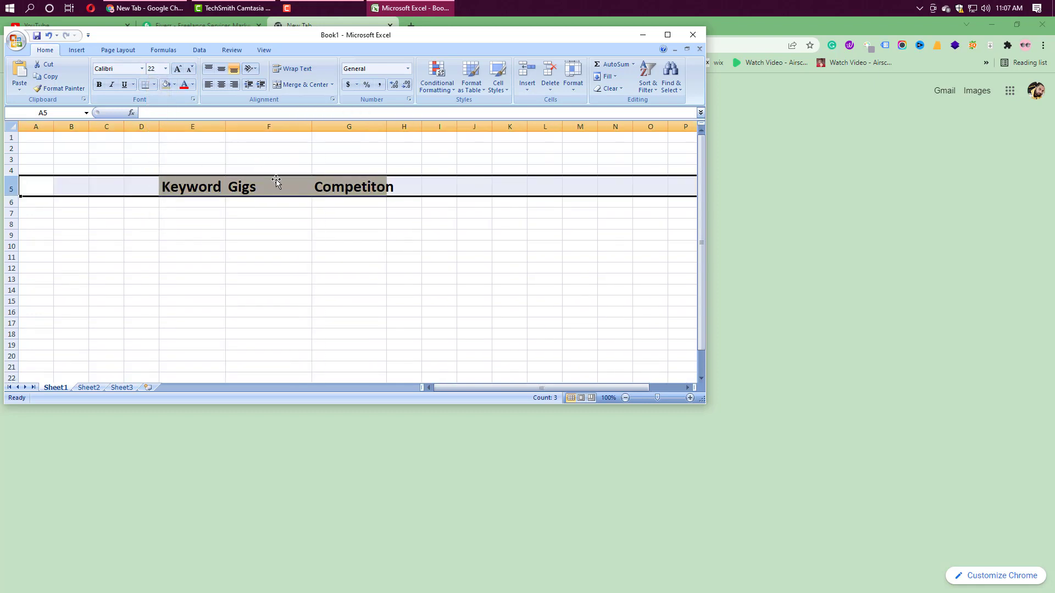
{"action": "left_click_drag", "start_coordinate": [225, 125], "coordinate": [307, 126]}
{"action": "left_click", "coordinate": [348, 243]}
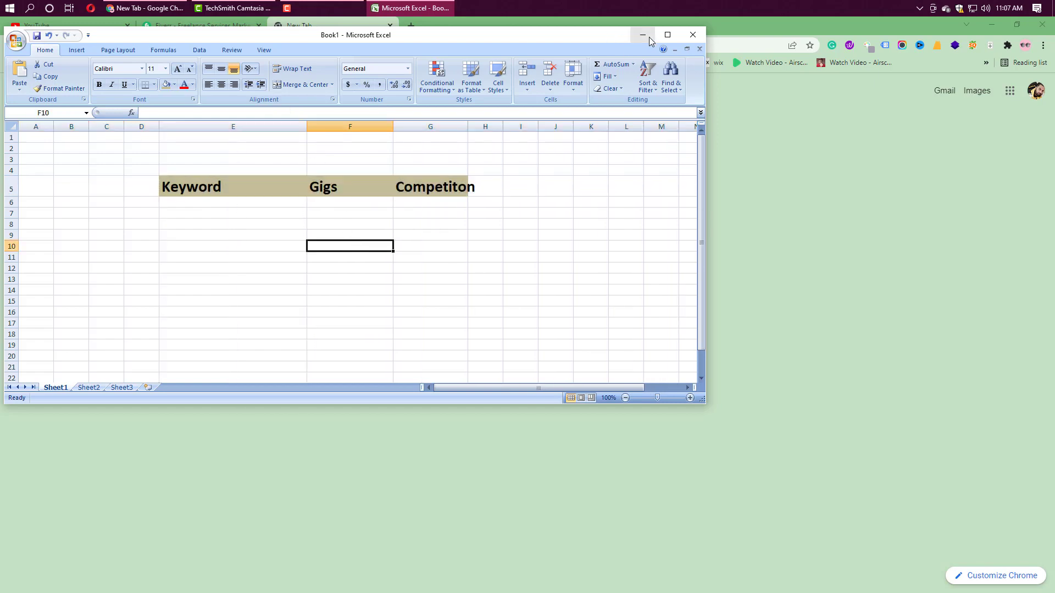
Step: Switch to the Fiverr page in Chrome and search for "shopify expert"
{"action": "left_click", "coordinate": [644, 35]}
{"action": "left_click", "coordinate": [228, 26]}
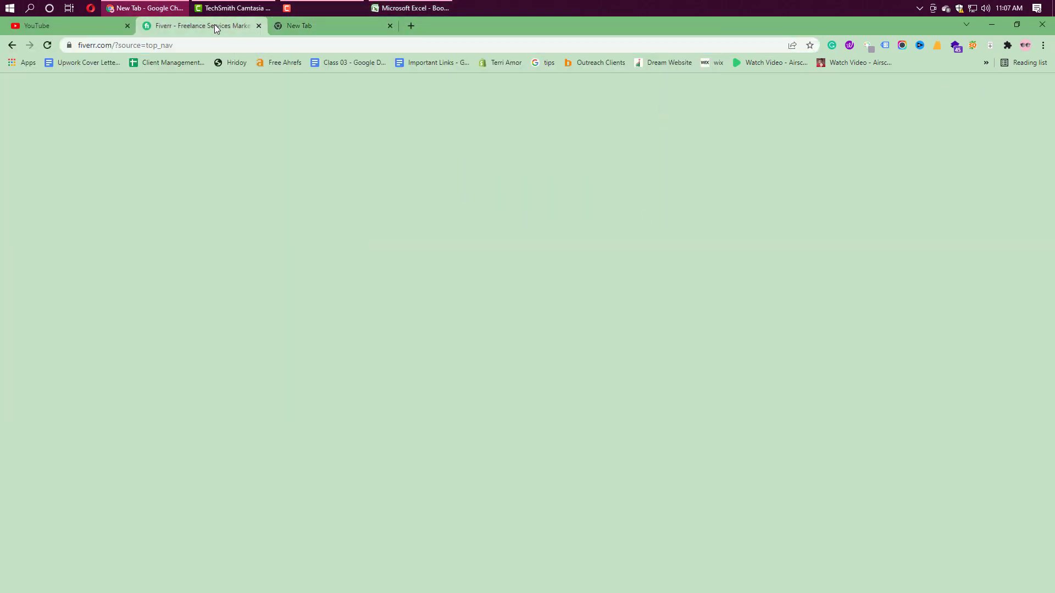
{"action": "left_click", "coordinate": [288, 102]}
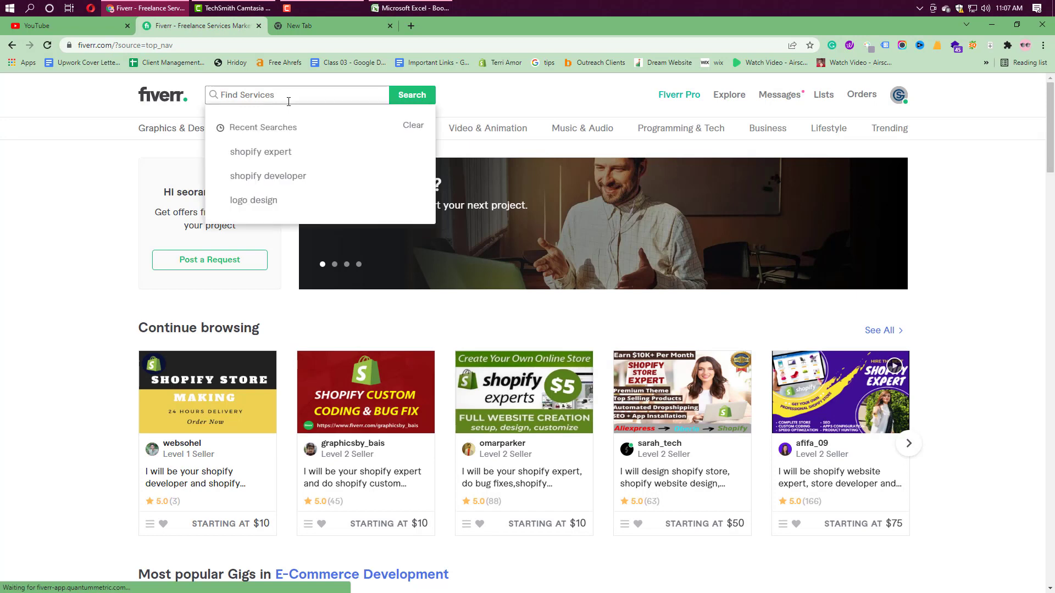
{"action": "type", "text": "shopify"}
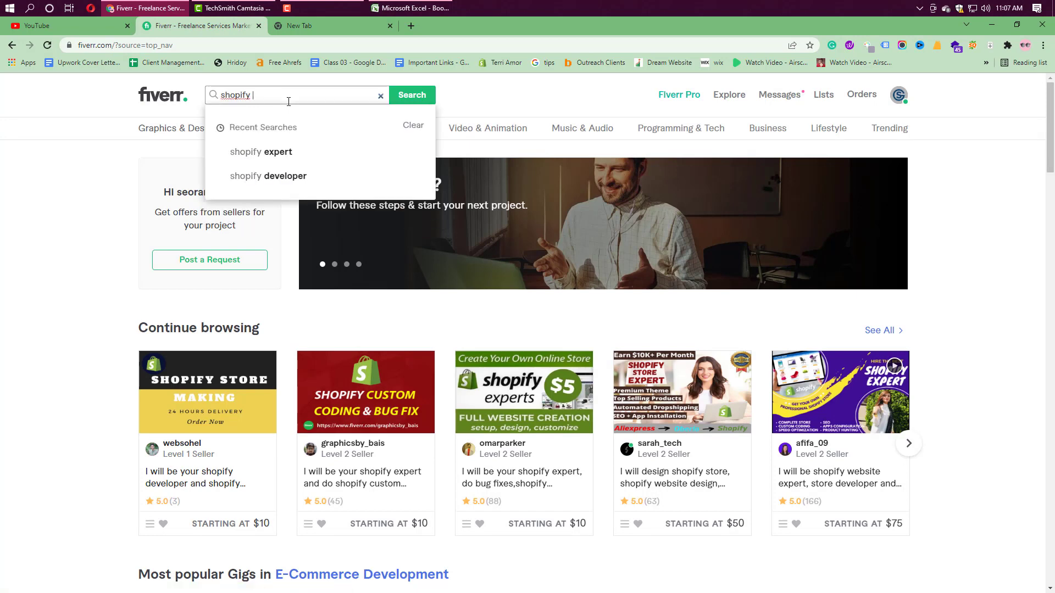
{"action": "left_click", "coordinate": [289, 156]}
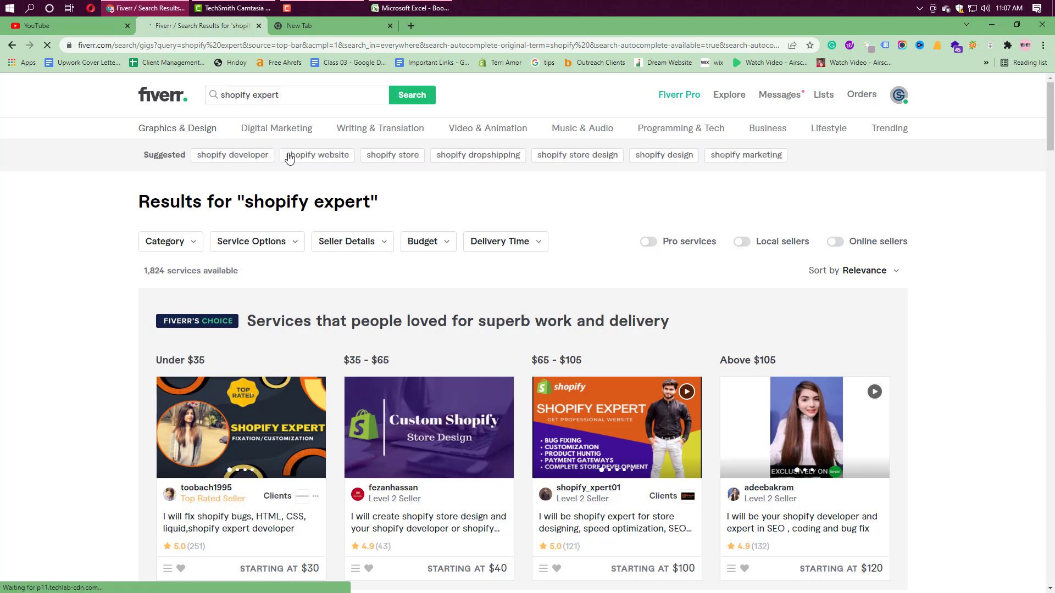
Step: Copy the available services count 1,824 from the Fiverr results and paste it into cell F6 in Excel
{"action": "left_click_drag", "start_coordinate": [164, 274], "coordinate": [144, 274]}
{"action": "right_click", "coordinate": [153, 273]}
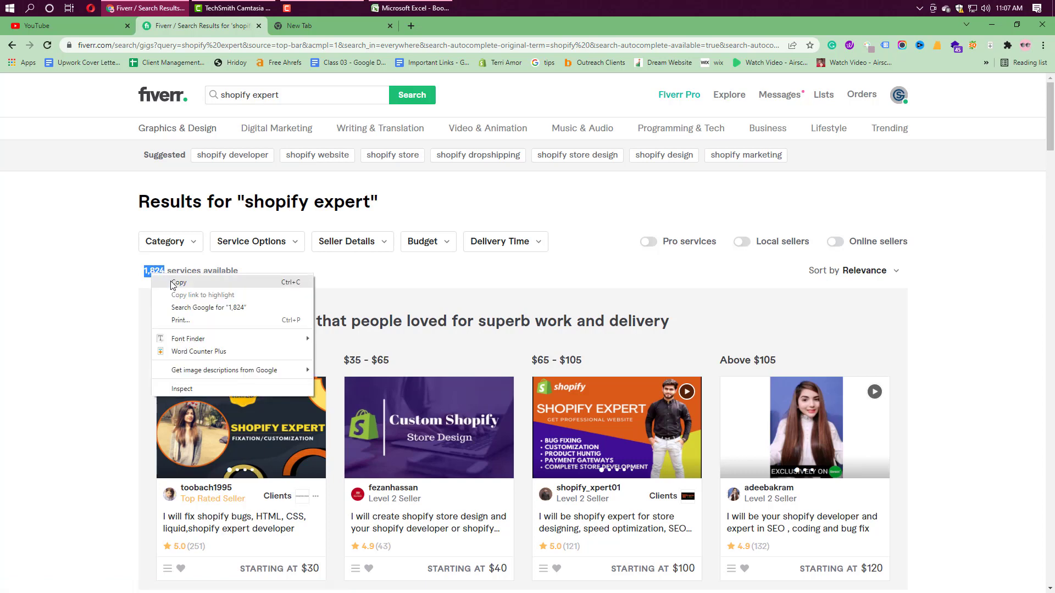
{"action": "left_click", "coordinate": [168, 282]}
{"action": "left_click", "coordinate": [385, 10]}
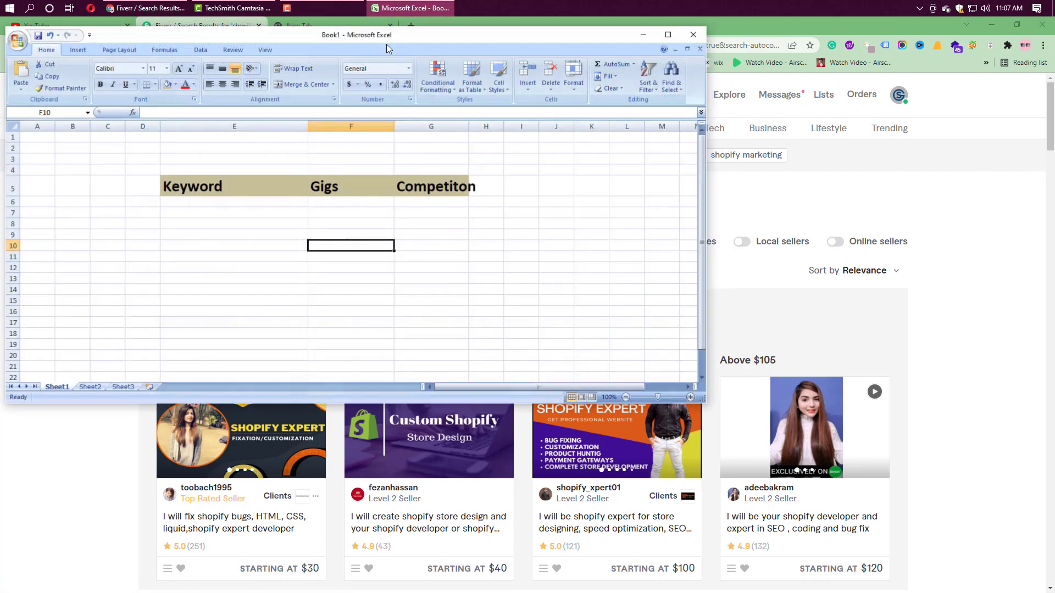
{"action": "left_click", "coordinate": [337, 212]}
{"action": "left_click", "coordinate": [338, 199]}
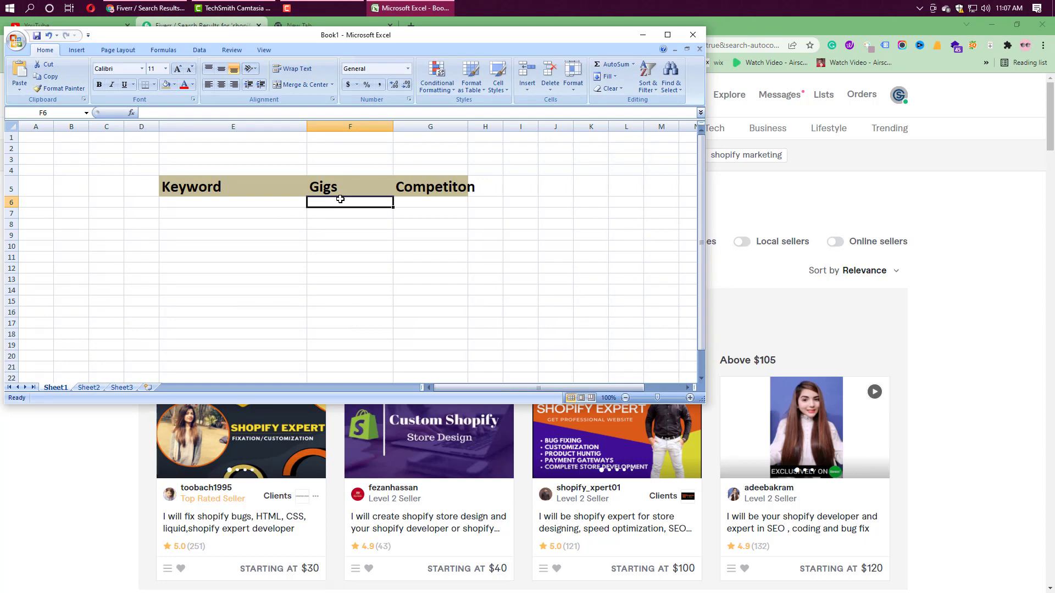
{"action": "key", "text": "ctrl+v"}
Step: Enter the keyword "Shopify Expert" in cell E6
{"action": "left_click", "coordinate": [265, 199]}
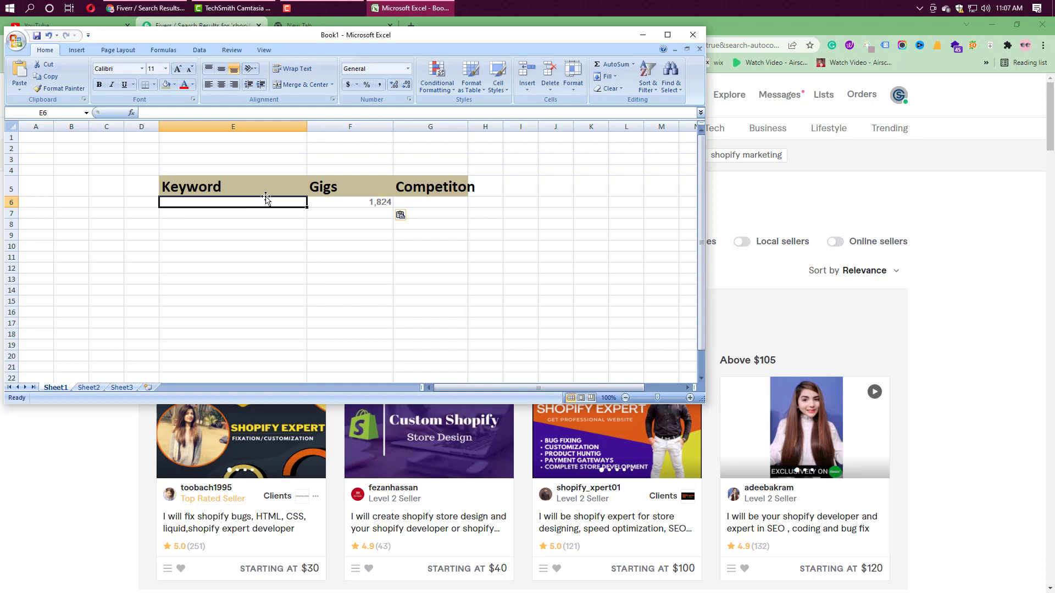
{"action": "type", "text": "Shopif"}
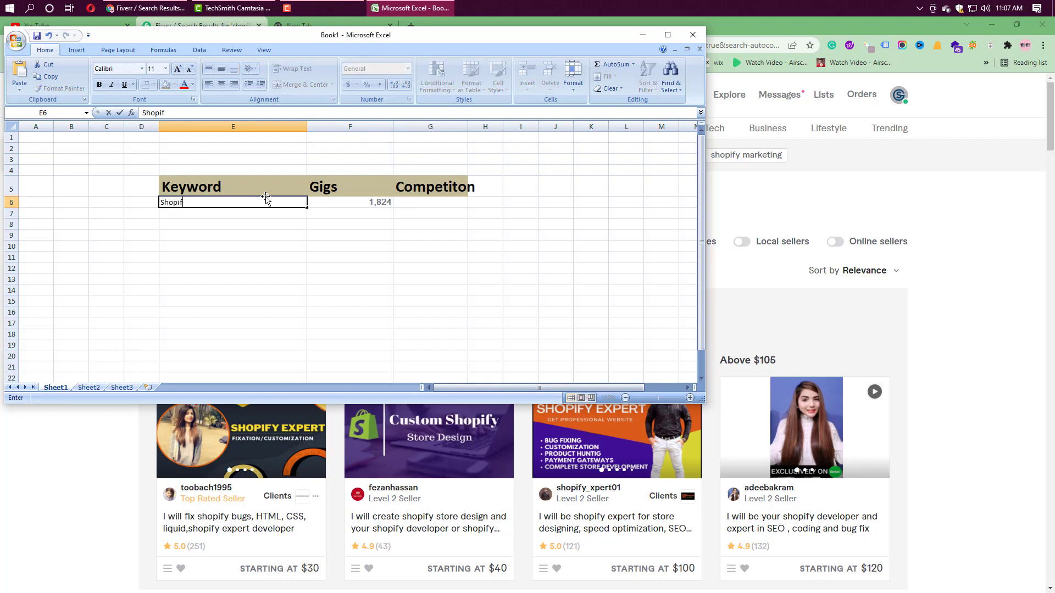
{"action": "type", "text": "y Expert"}
{"action": "left_click", "coordinate": [333, 244]}
Step: Widen column G to fit its header and enter "Low" as the competition in cell G6
{"action": "left_click_drag", "start_coordinate": [467, 124], "coordinate": [506, 126]}
{"action": "left_click", "coordinate": [471, 201]}
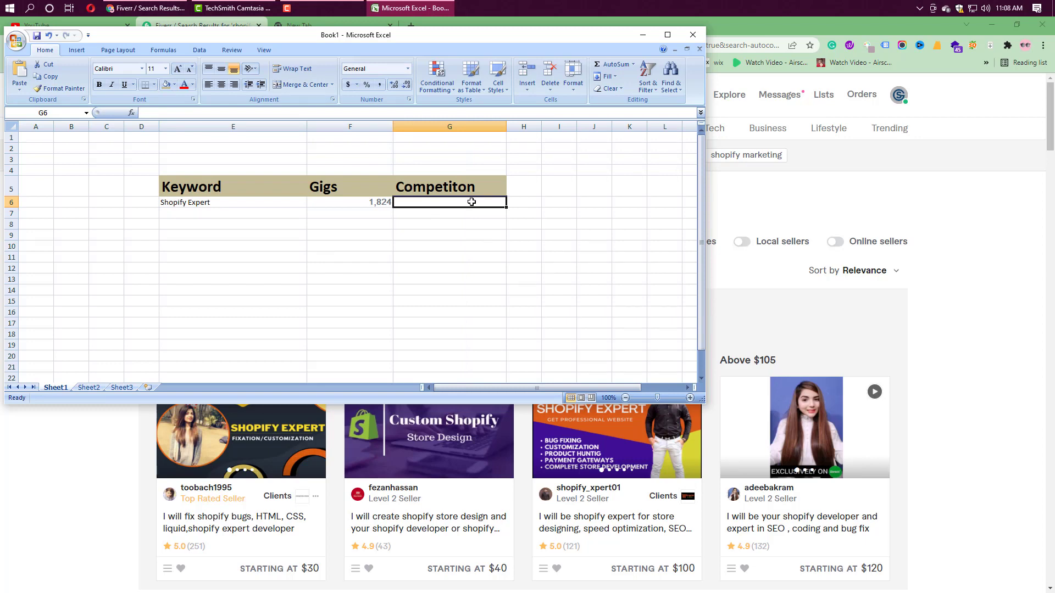
{"action": "type", "text": "Low"}
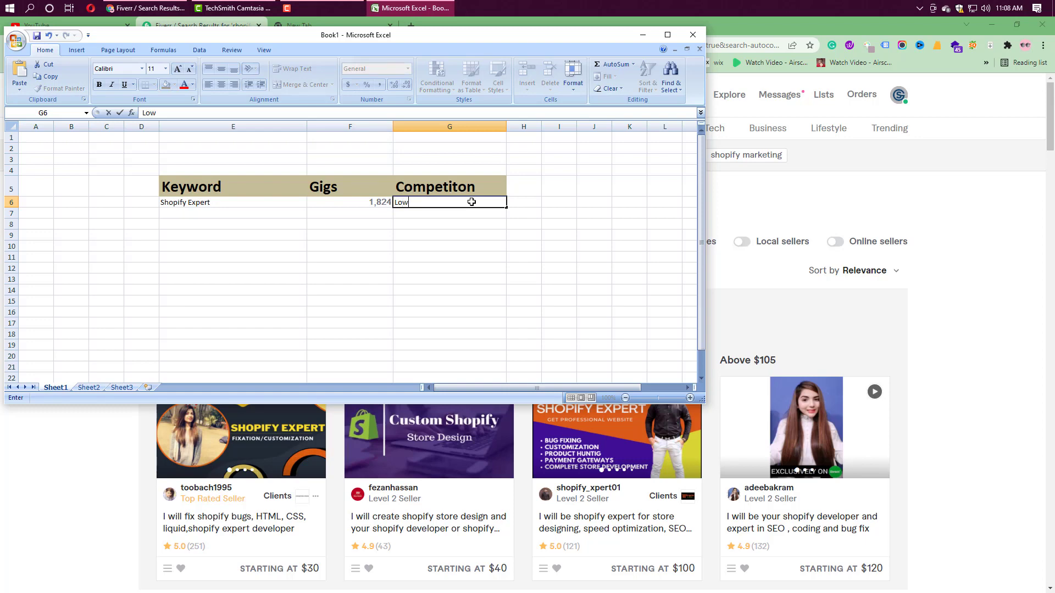
{"action": "left_click", "coordinate": [469, 243]}
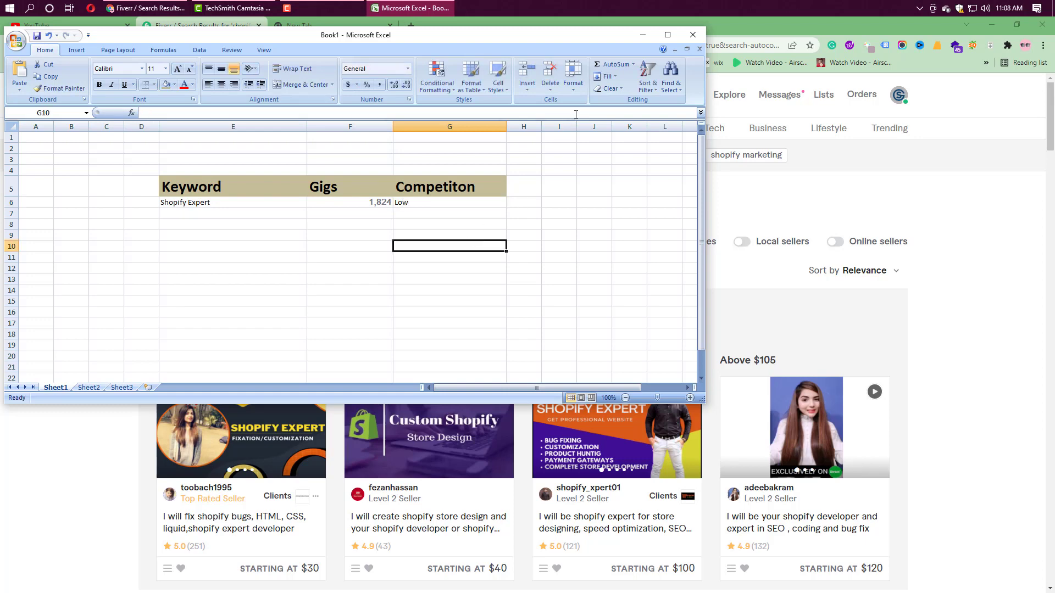
Step: Switch to Chrome and open the suggested searches shopify developer, website, store, dropshipping, store design, design and marketing, each in a new tab
{"action": "left_click", "coordinate": [643, 35]}
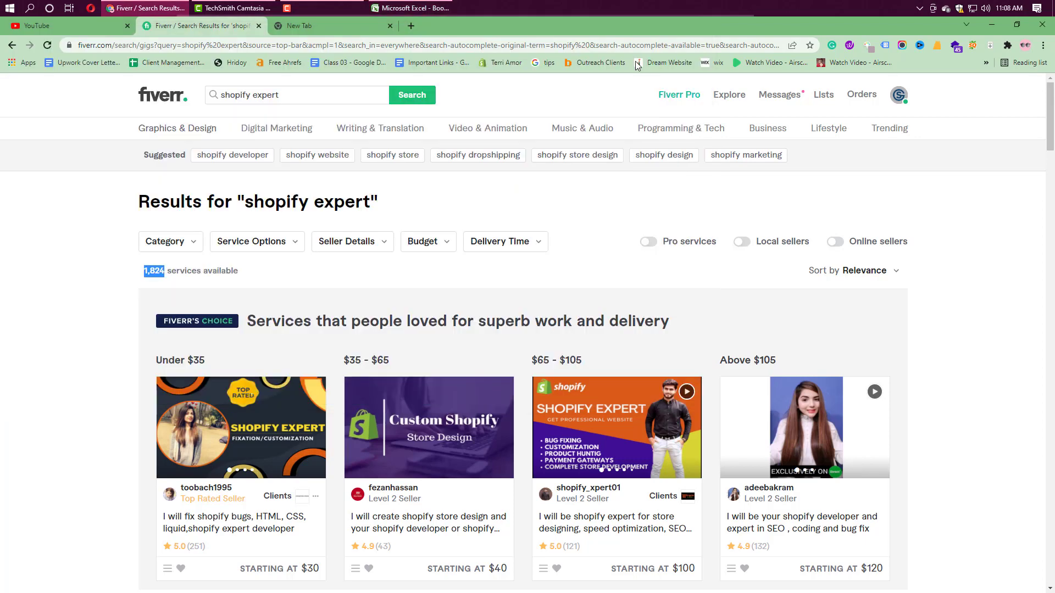
{"action": "right_click", "coordinate": [263, 163]}
{"action": "left_click", "coordinate": [287, 165]}
{"action": "right_click", "coordinate": [323, 163]}
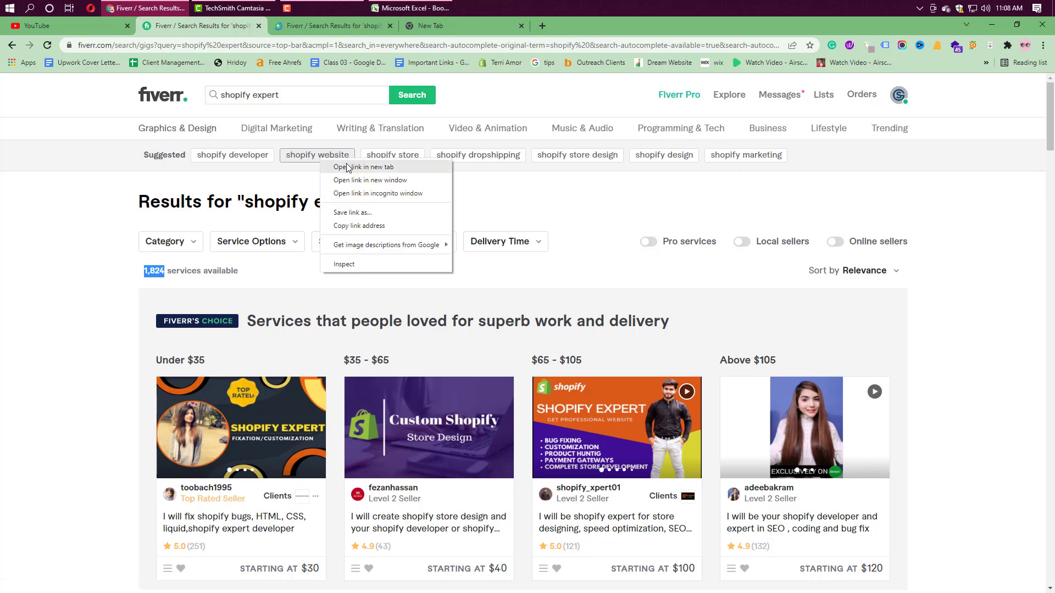
{"action": "left_click", "coordinate": [346, 165]}
{"action": "right_click", "coordinate": [391, 161]}
{"action": "left_click", "coordinate": [418, 169]}
{"action": "right_click", "coordinate": [438, 159]}
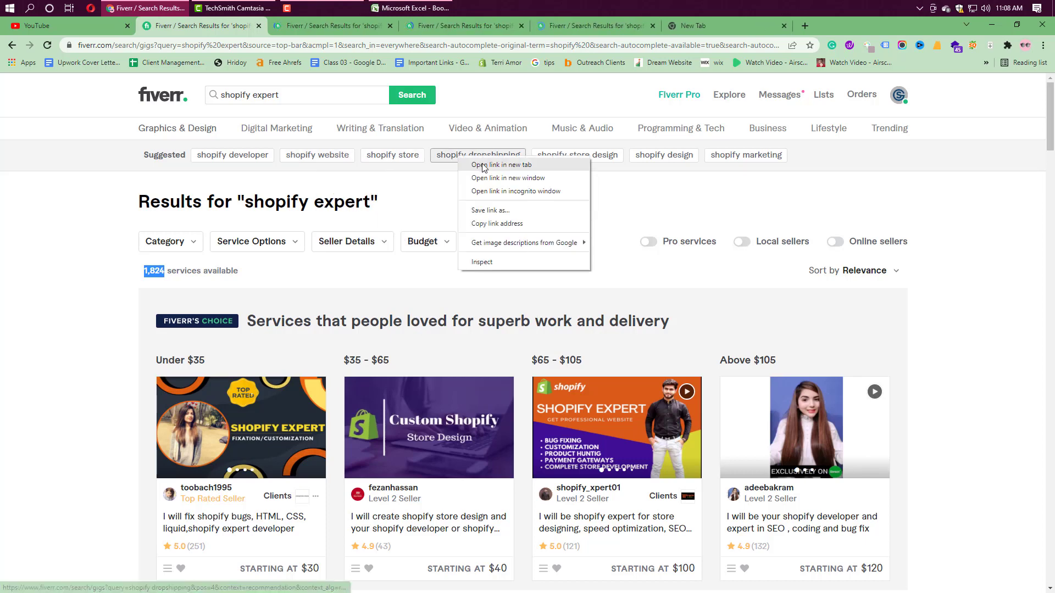
{"action": "left_click", "coordinate": [462, 167]}
{"action": "right_click", "coordinate": [571, 160]}
{"action": "left_click", "coordinate": [596, 166]}
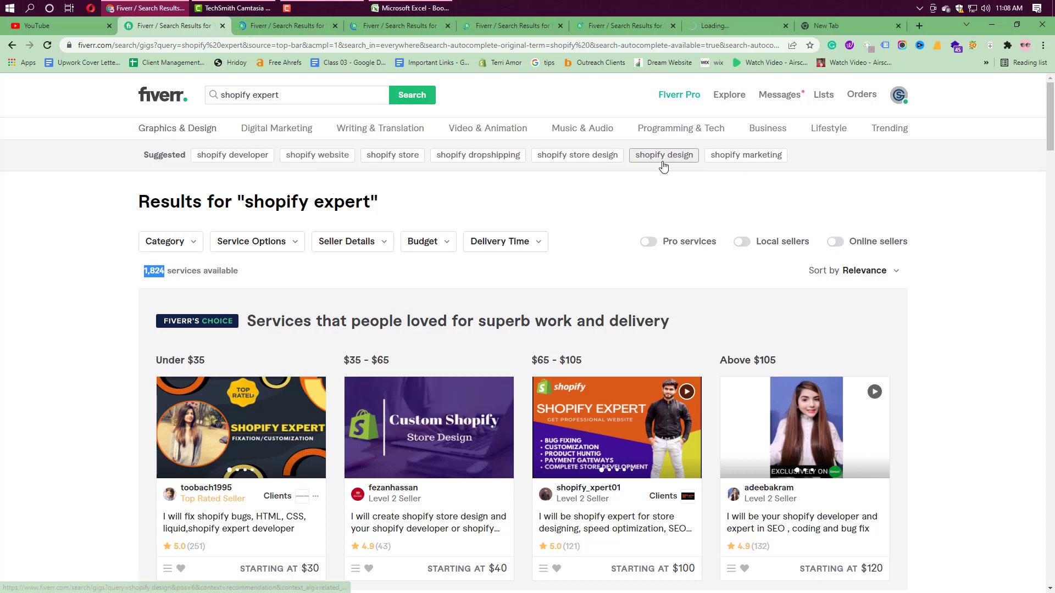
{"action": "right_click", "coordinate": [665, 159]}
{"action": "left_click", "coordinate": [697, 168]}
{"action": "right_click", "coordinate": [731, 160]}
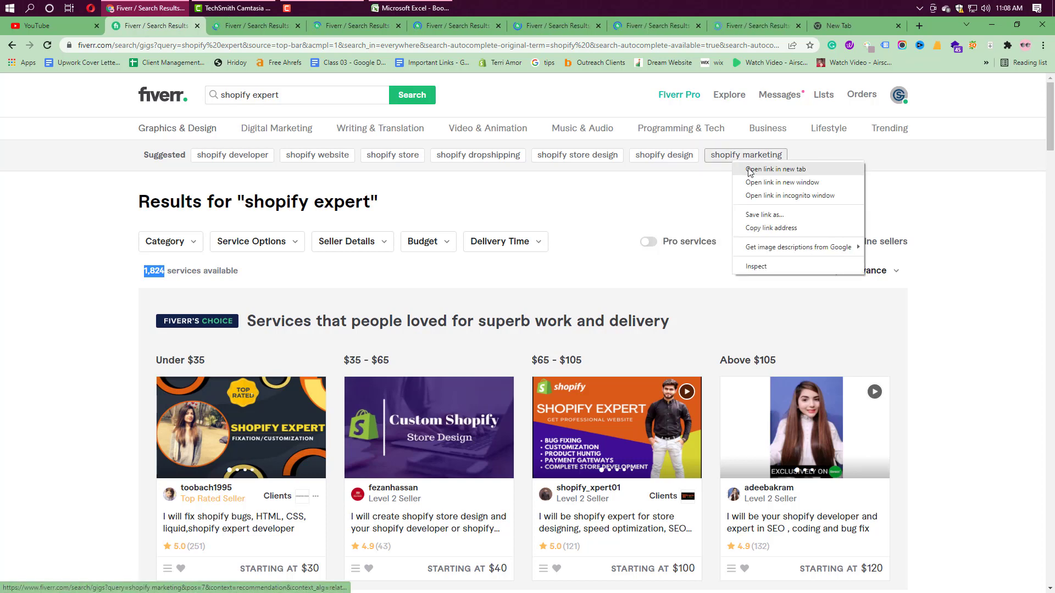
{"action": "left_click", "coordinate": [747, 170]}
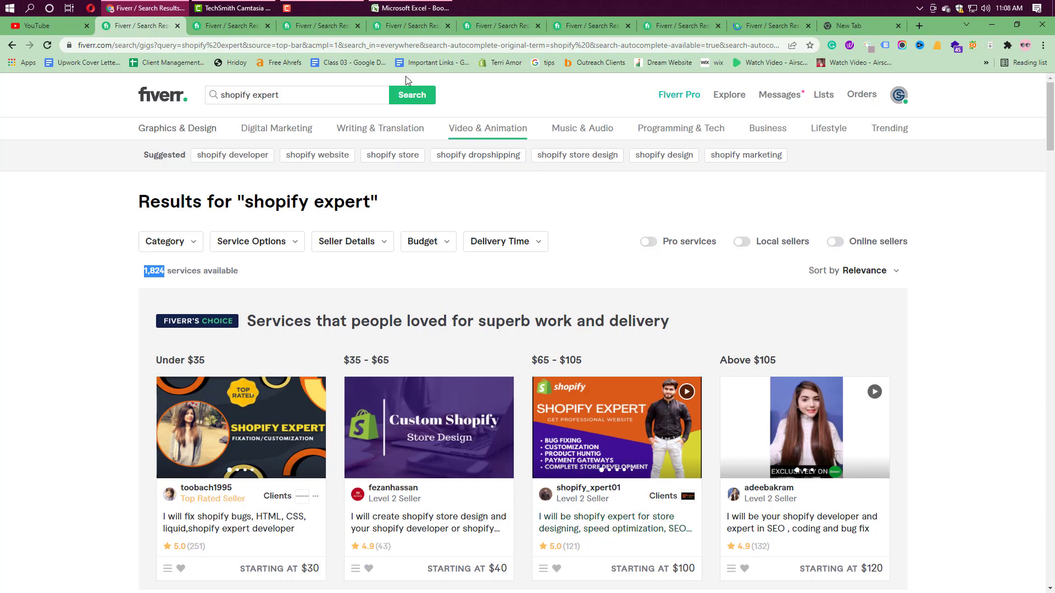
Step: Copy the keyword "shopify developer" from its Fiverr results page and paste it into cell E7 in Excel
{"action": "left_click", "coordinate": [239, 27]}
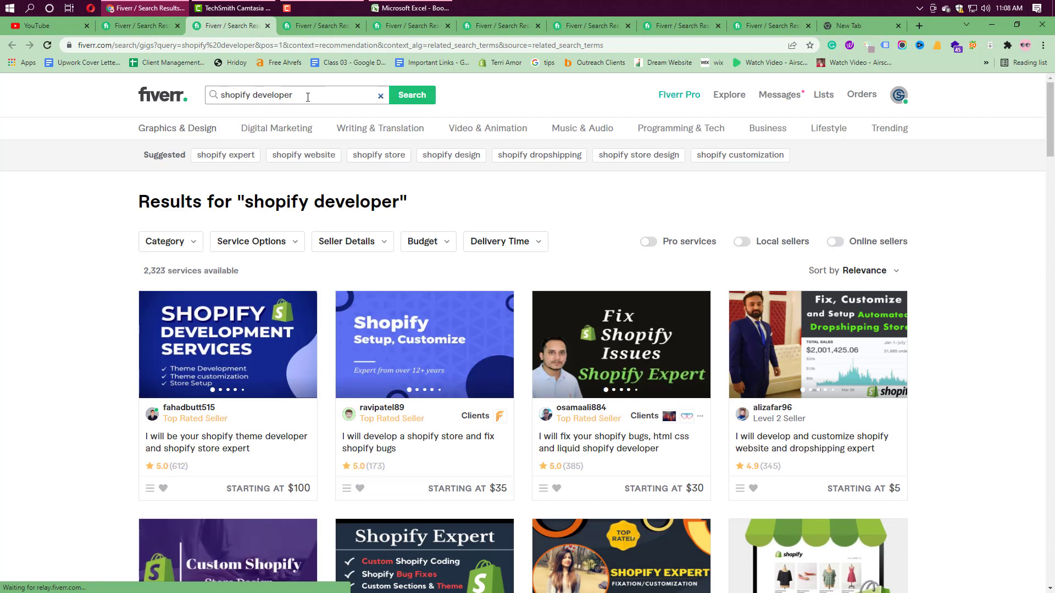
{"action": "left_click_drag", "start_coordinate": [308, 97], "coordinate": [226, 99]}
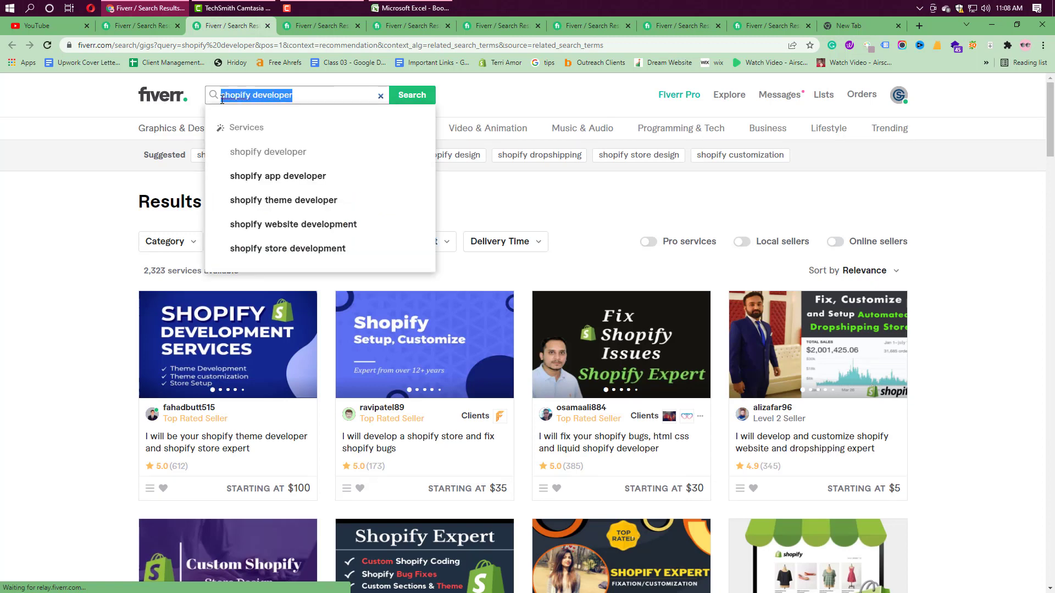
{"action": "left_click", "coordinate": [411, 7]}
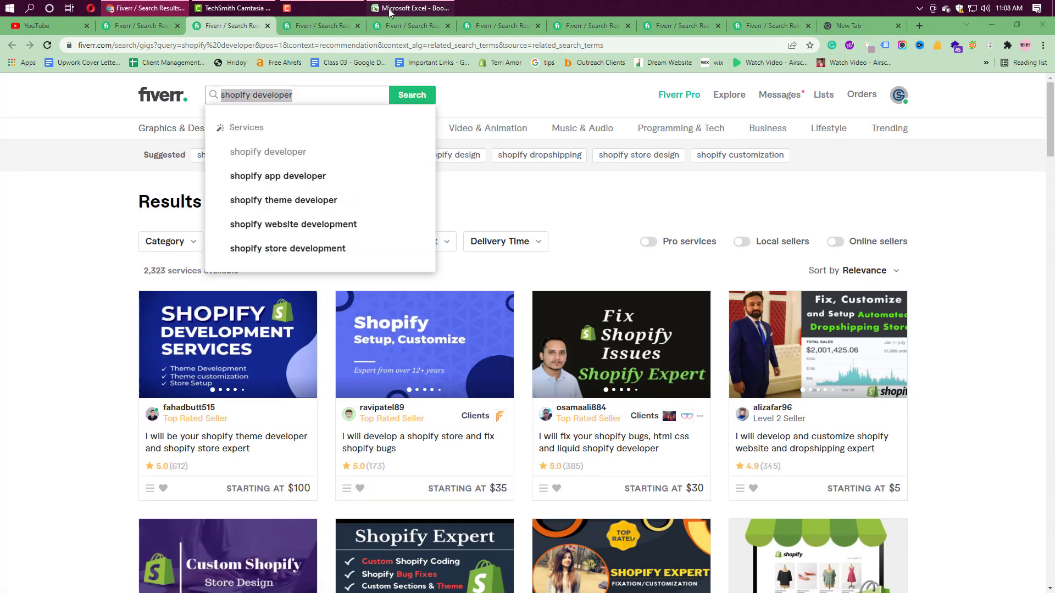
{"action": "left_click", "coordinate": [226, 212]}
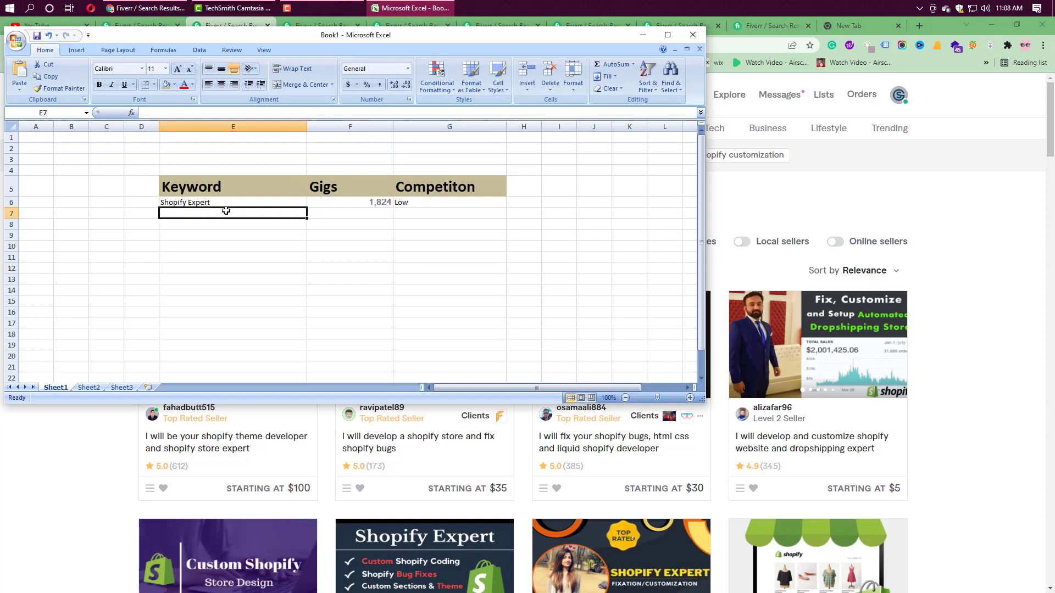
{"action": "key", "text": "ctrl+v"}
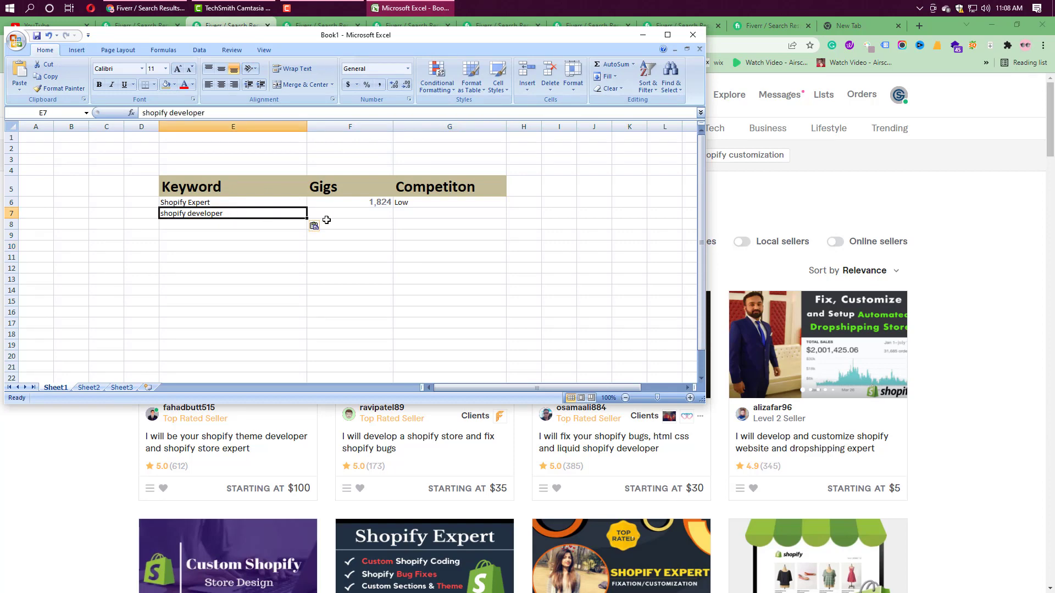
Step: Complete the shopify developer row with 2323 gigs in F7 and "Medium" competition in G7
{"action": "left_click", "coordinate": [362, 216]}
{"action": "type", "text": "2323"}
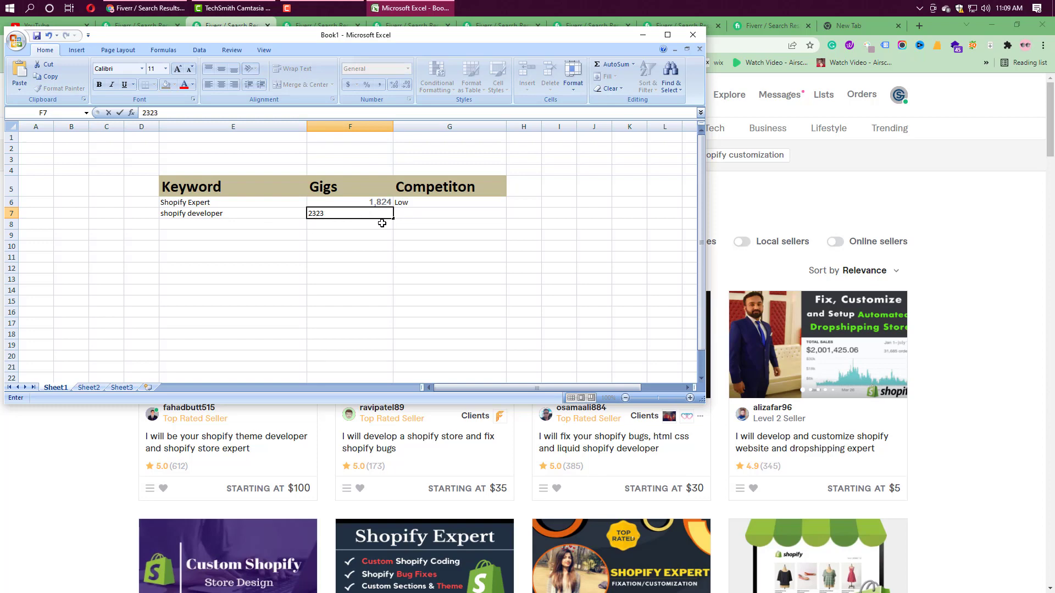
{"action": "left_click", "coordinate": [405, 213]}
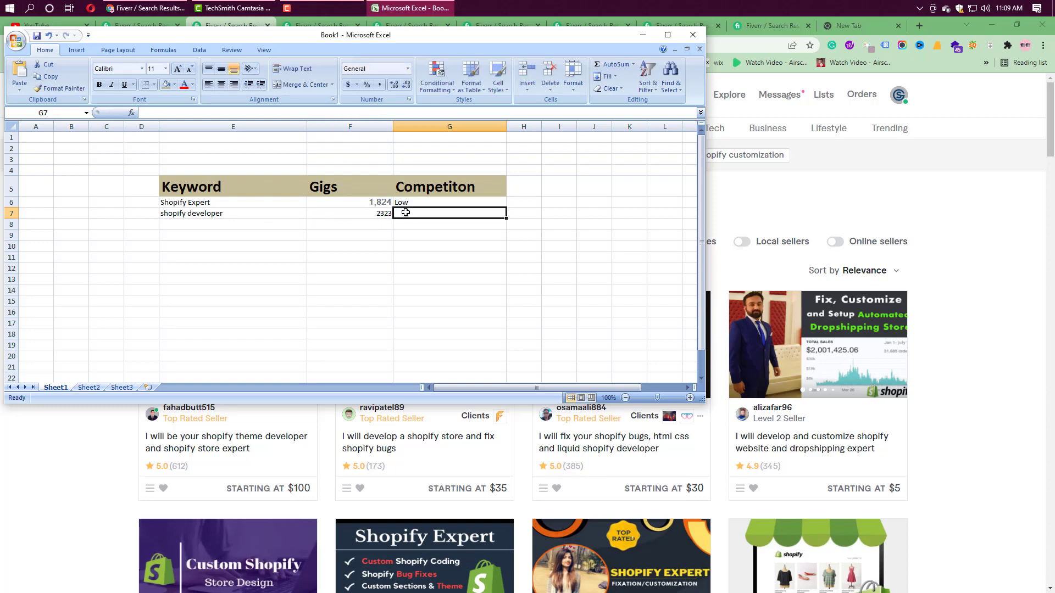
{"action": "type", "text": "Medium"}
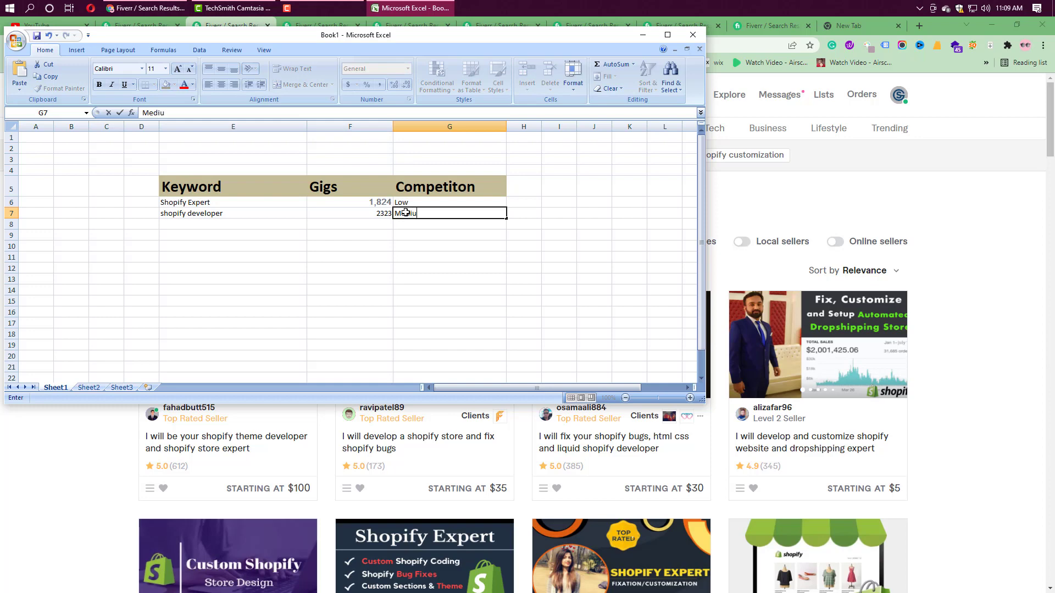
{"action": "left_click", "coordinate": [450, 258]}
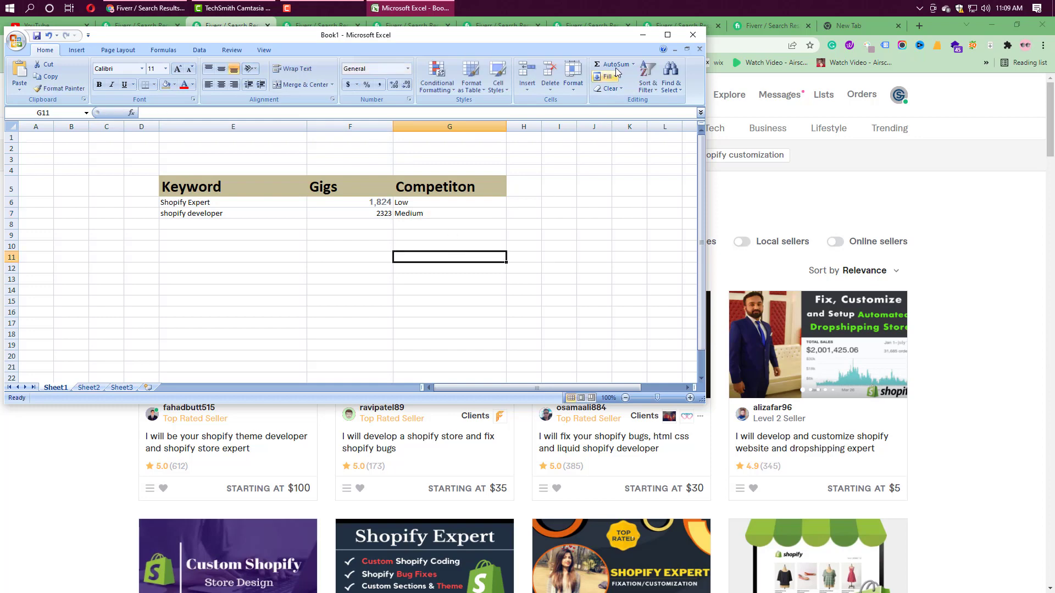
Step: Copy the keyword "shopify website" from its Fiverr results page and paste it into cell E8 in Excel
{"action": "left_click", "coordinate": [643, 35]}
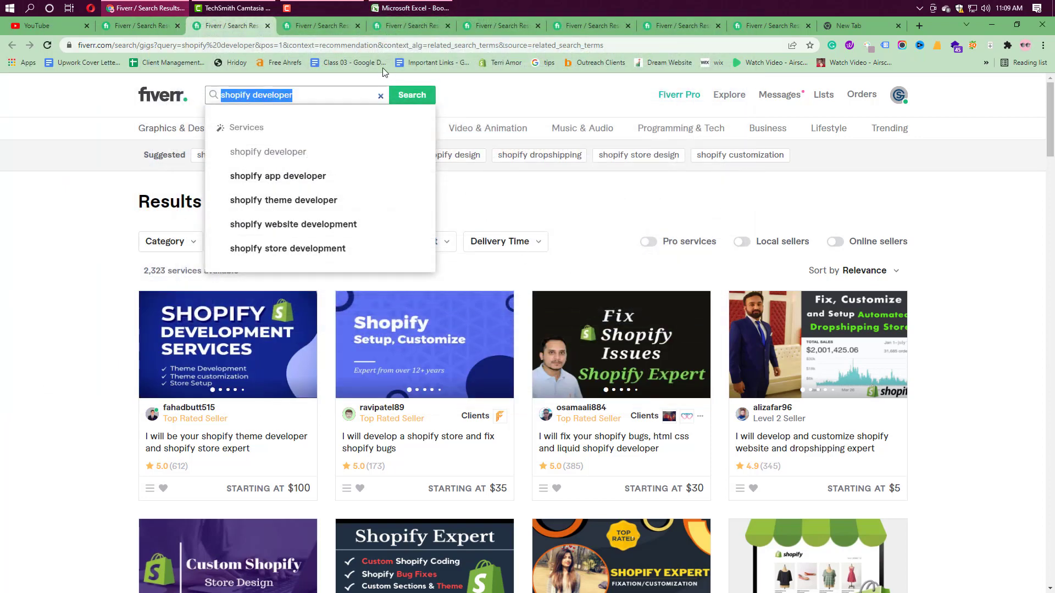
{"action": "left_click", "coordinate": [332, 26]}
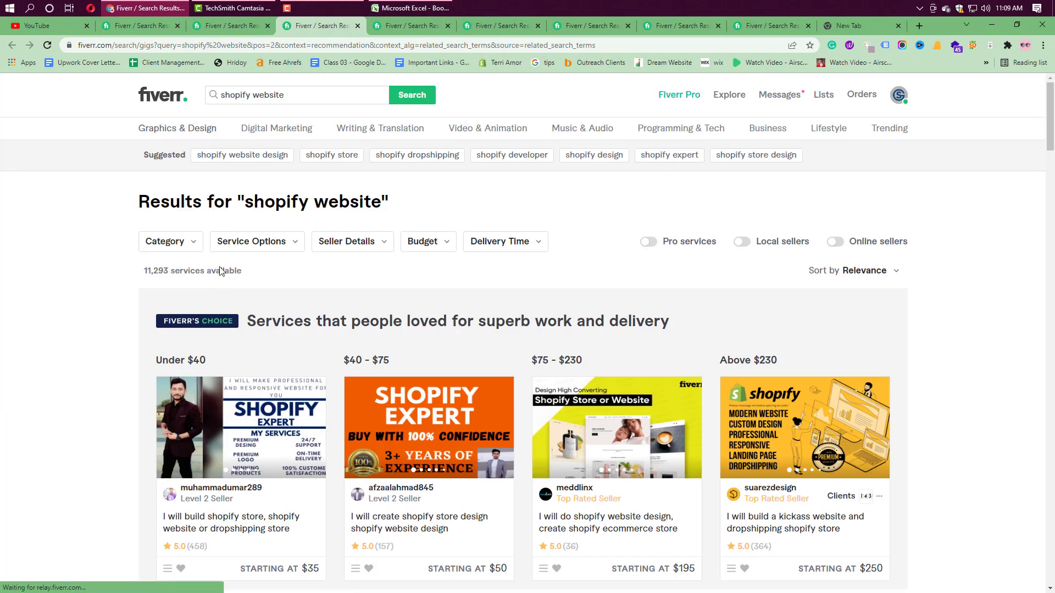
{"action": "left_click", "coordinate": [300, 95]}
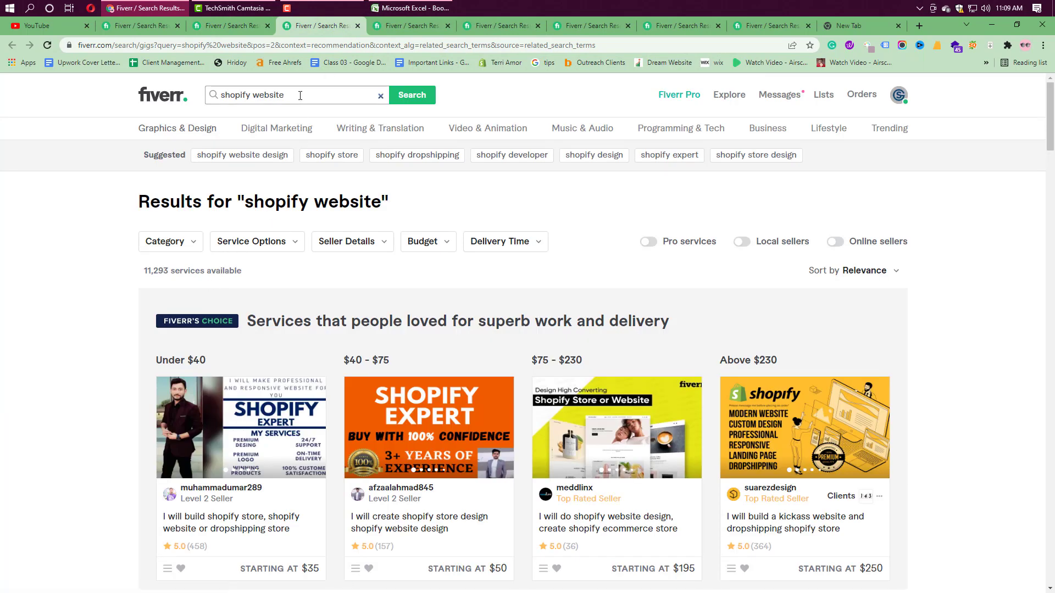
{"action": "left_click_drag", "start_coordinate": [306, 93], "coordinate": [214, 101]}
{"action": "key", "text": "ctrl+c"}
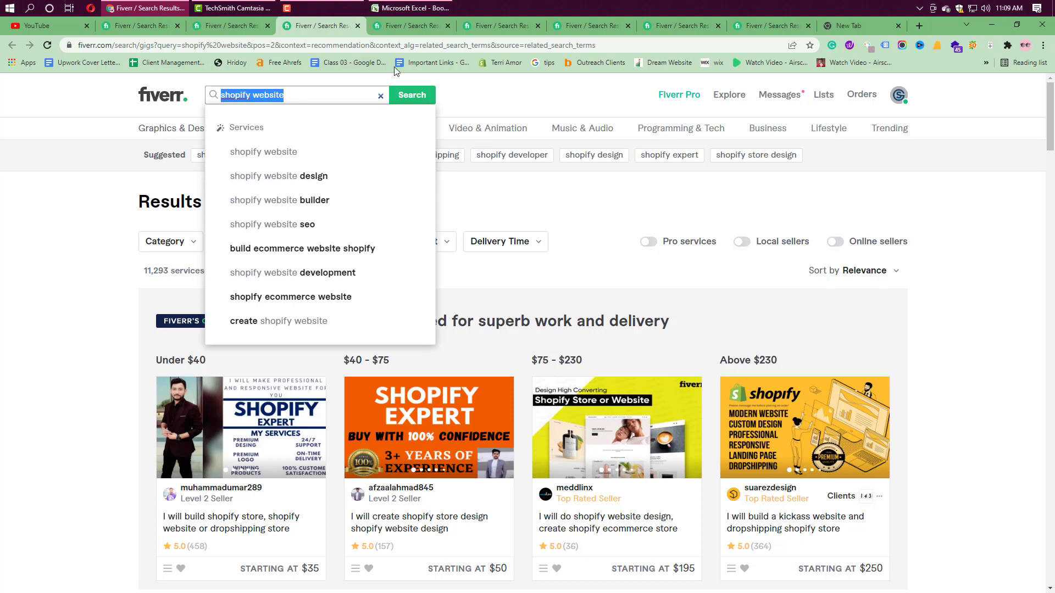
{"action": "left_click", "coordinate": [417, 8]}
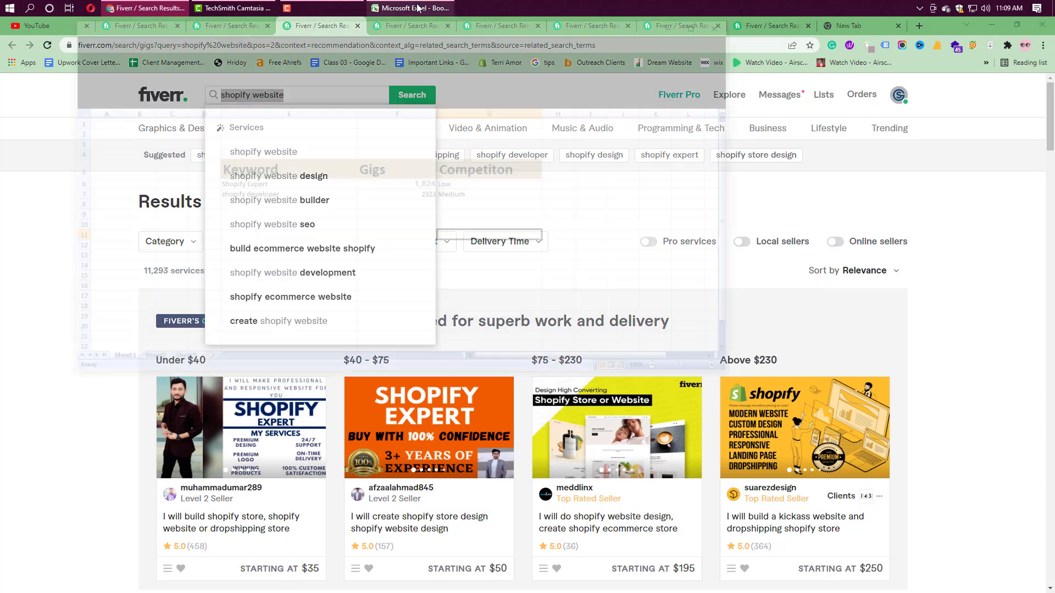
{"action": "left_click", "coordinate": [251, 224]}
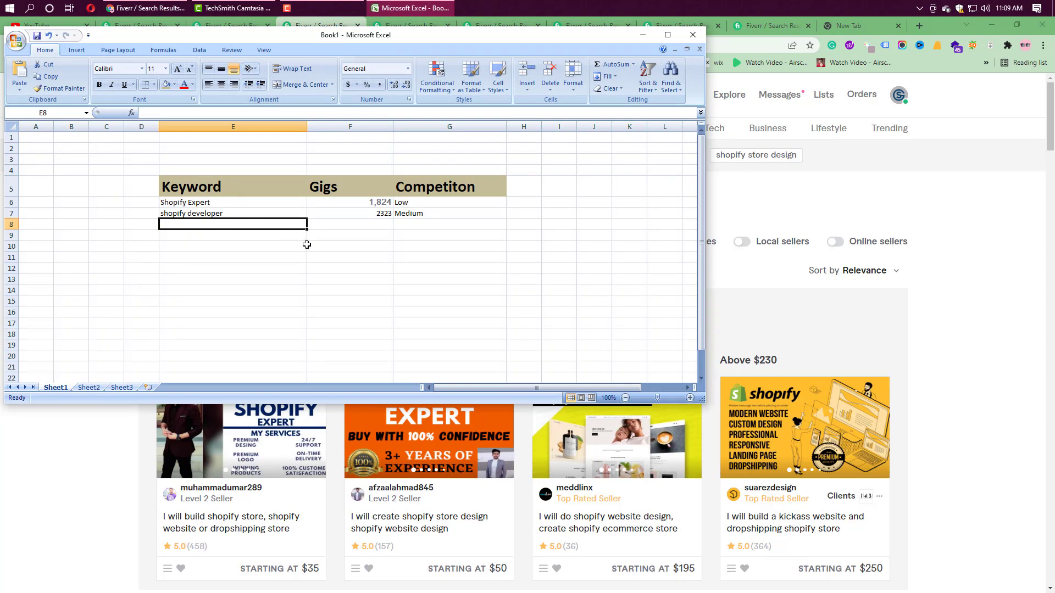
{"action": "key", "text": "ctrl+v"}
Step: Complete the shopify website row with 11000 gigs in F8 and "Super hard" competition in G8
{"action": "left_click", "coordinate": [352, 226]}
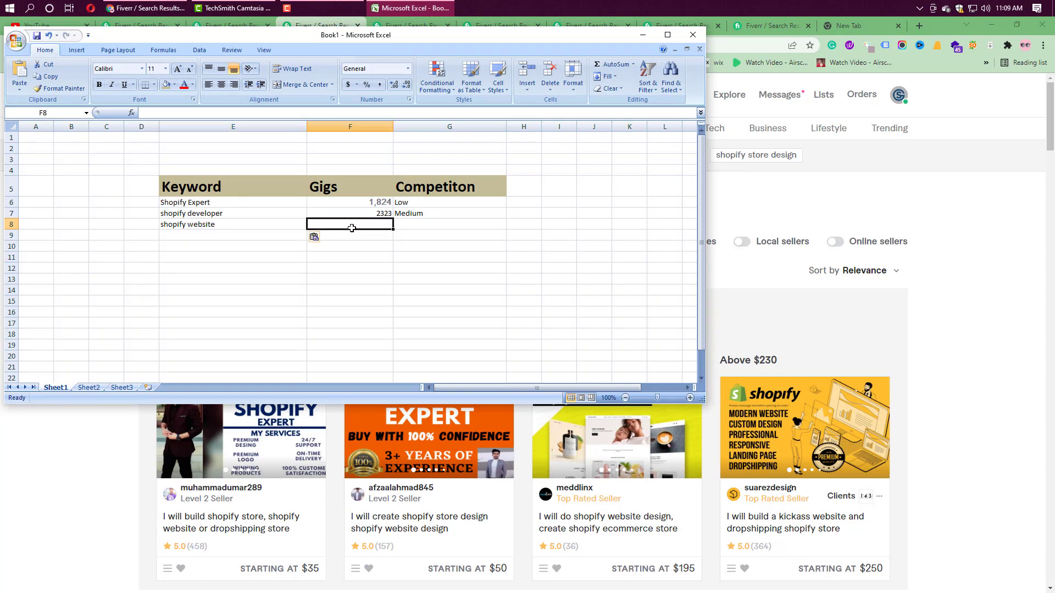
{"action": "type", "text": "110000"}
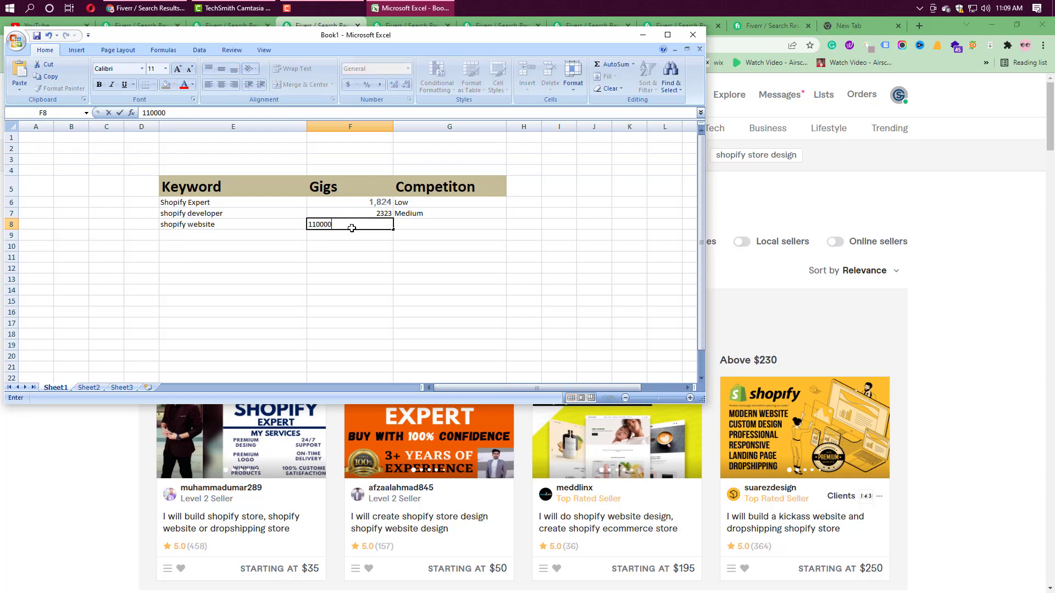
{"action": "left_click", "coordinate": [421, 228]}
{"action": "type", "text": "S"}
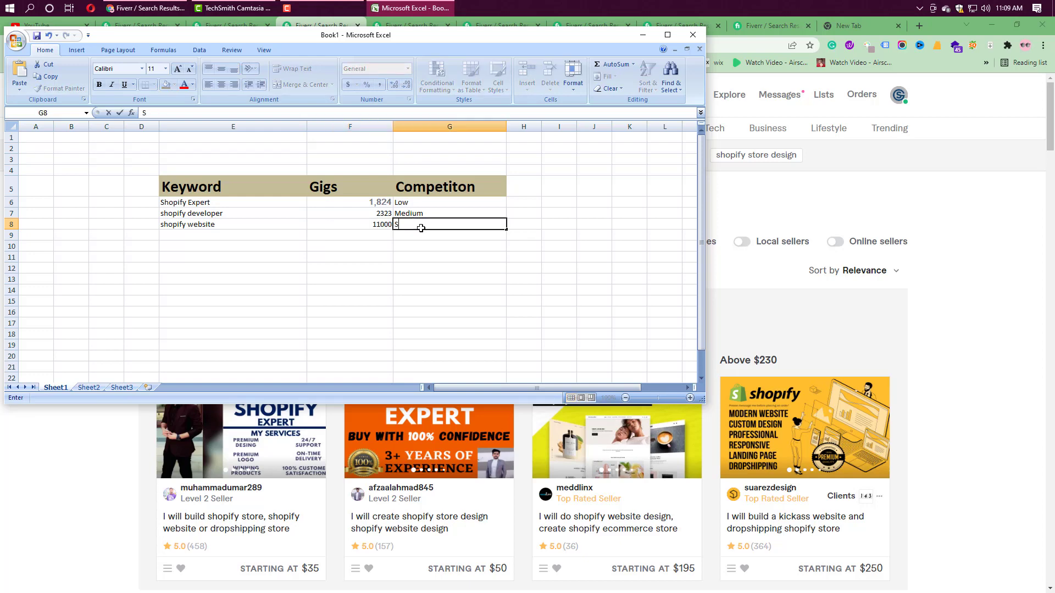
{"action": "type", "text": "uper hard"}
{"action": "left_click", "coordinate": [427, 334]}
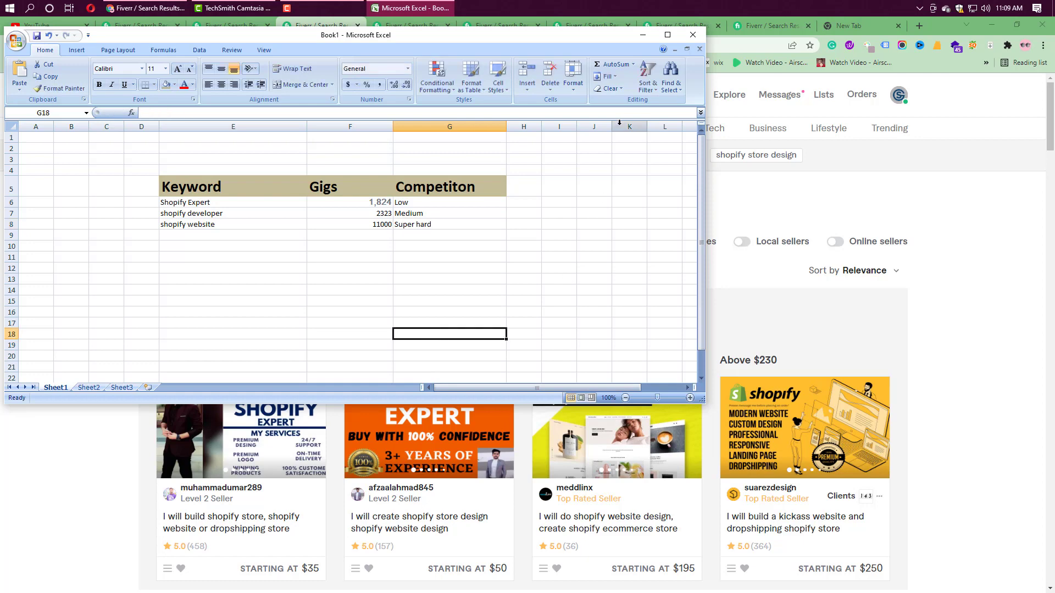
Step: Copy the keyword "shopify store" from its Fiverr results page and paste it into cell E9 in Excel
{"action": "left_click", "coordinate": [645, 36]}
{"action": "left_click", "coordinate": [399, 27]}
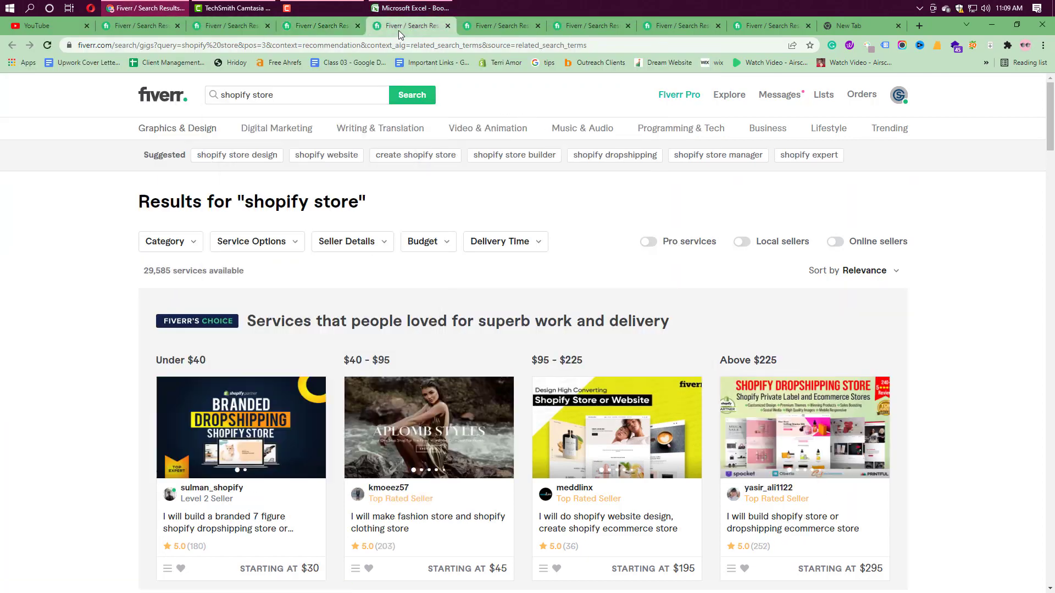
{"action": "left_click", "coordinate": [236, 94]}
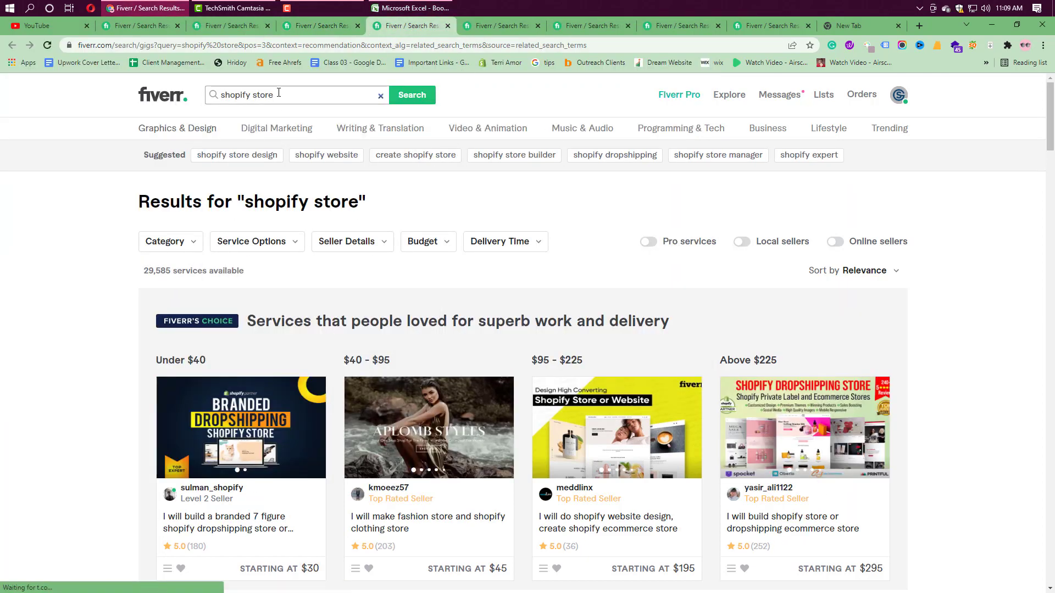
{"action": "left_click_drag", "start_coordinate": [279, 93], "coordinate": [222, 94]}
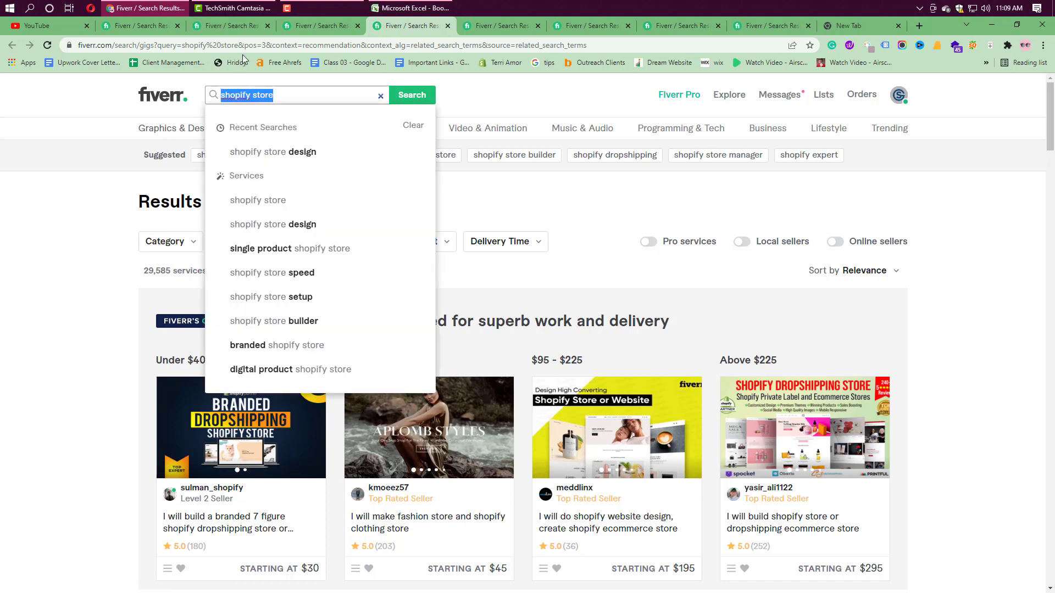
{"action": "key", "text": "ctrl+c"}
{"action": "left_click", "coordinate": [409, 8]}
{"action": "left_click", "coordinate": [226, 236]}
{"action": "key", "text": "ctrl+v"}
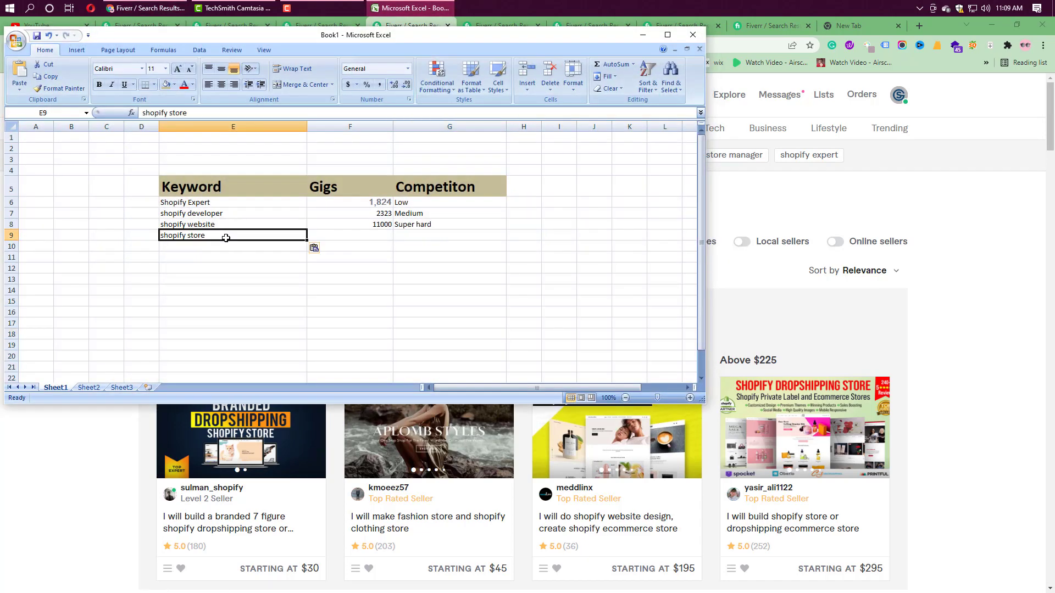
Step: Complete the shopify store row with 29500 gigs in F9 and the "Super hard" competition level copied from G8 into G9
{"action": "left_click", "coordinate": [365, 240]}
{"action": "type", "text": "2"}
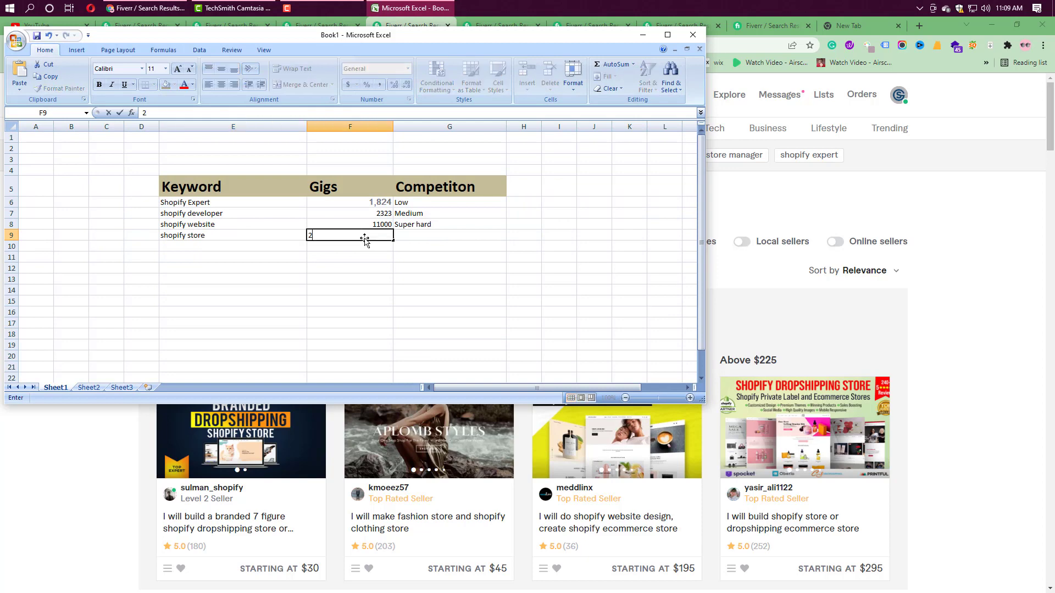
{"action": "type", "text": "9500"}
{"action": "left_click", "coordinate": [386, 259]}
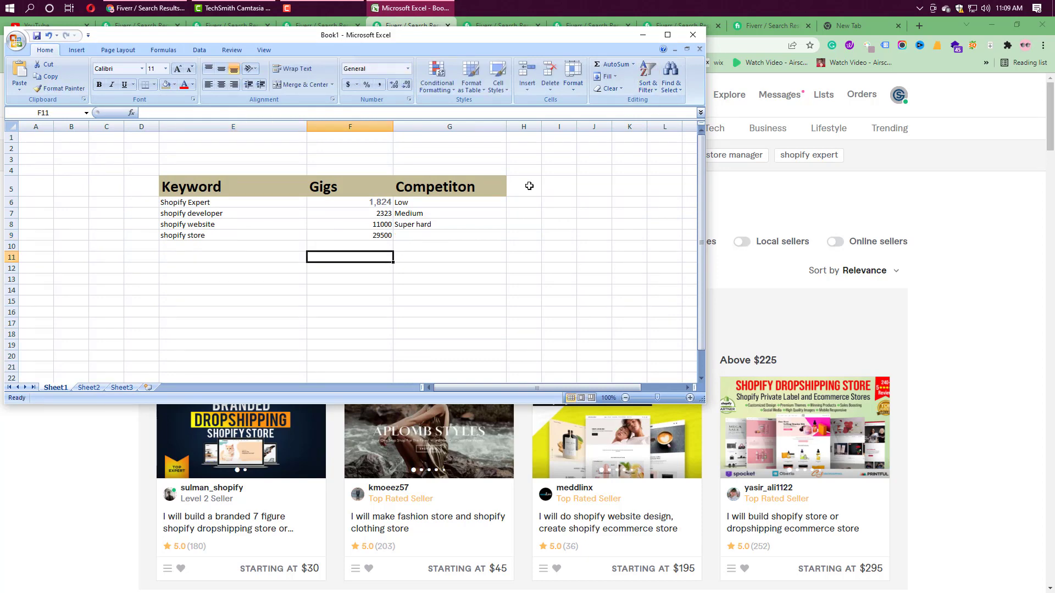
{"action": "left_click", "coordinate": [444, 224]}
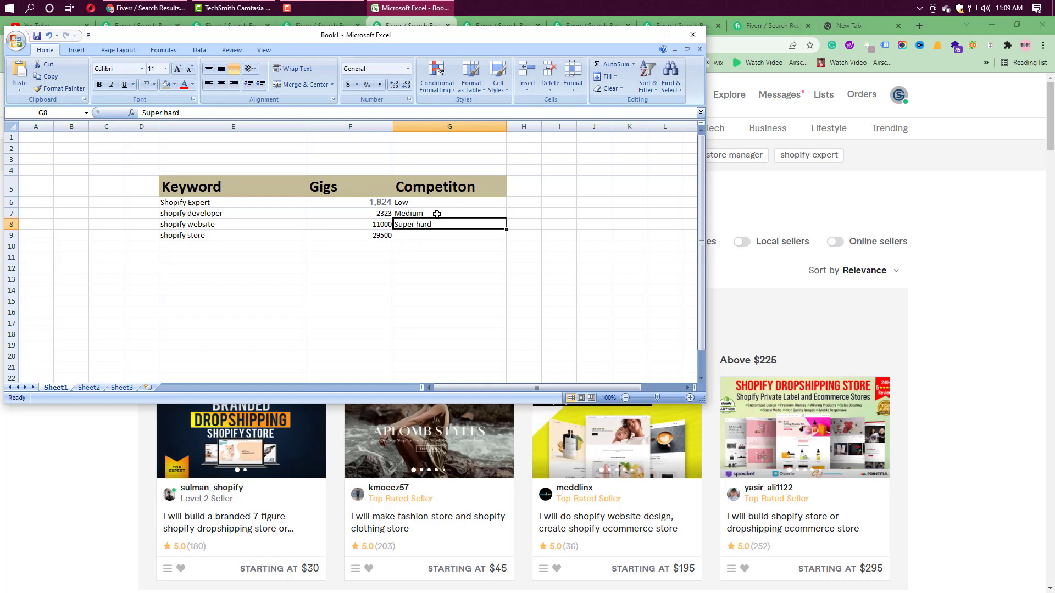
{"action": "key", "text": "ctrl+c"}
{"action": "left_click", "coordinate": [435, 234]}
{"action": "key", "text": "ctrl+v"}
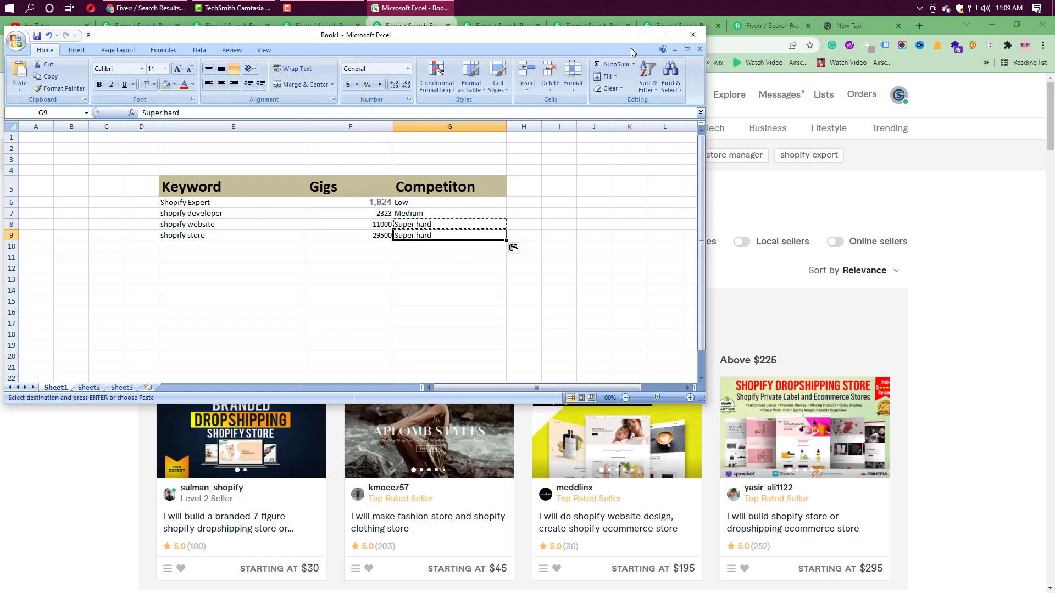
Step: Copy the keyword "shopify dropshipping" from its Fiverr results page and paste it into cell E10 in Excel
{"action": "left_click", "coordinate": [643, 34]}
{"action": "left_click", "coordinate": [531, 111]}
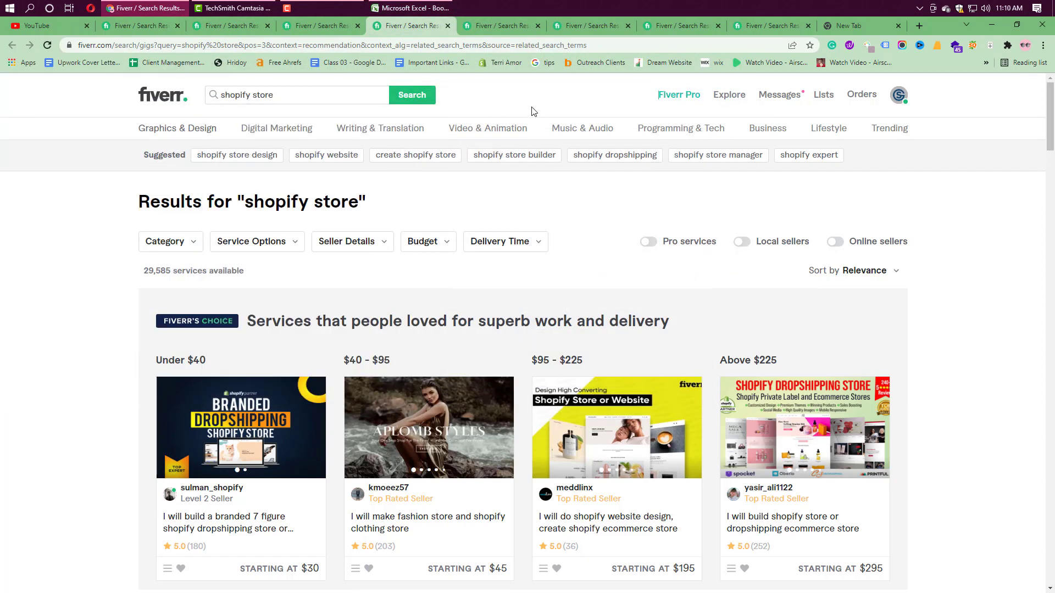
{"action": "left_click", "coordinate": [487, 32]}
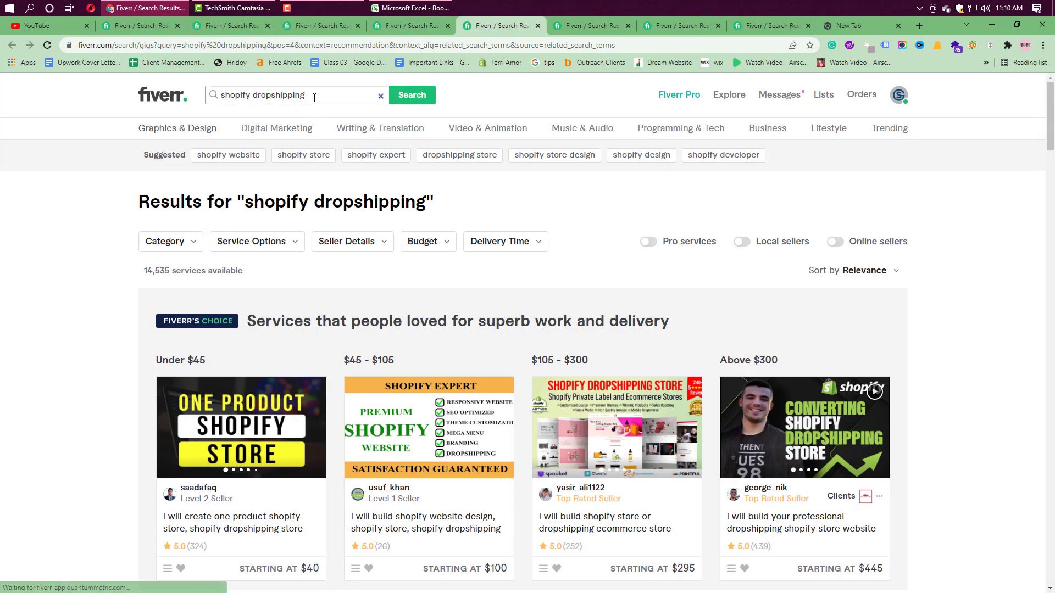
{"action": "left_click_drag", "start_coordinate": [314, 96], "coordinate": [206, 103]}
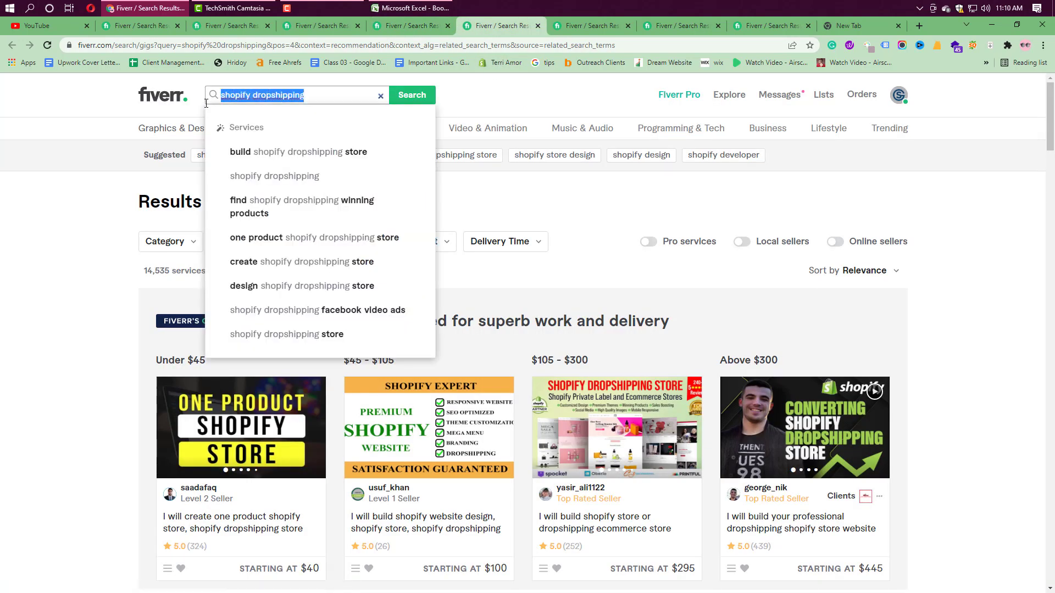
{"action": "left_click", "coordinate": [410, 7]}
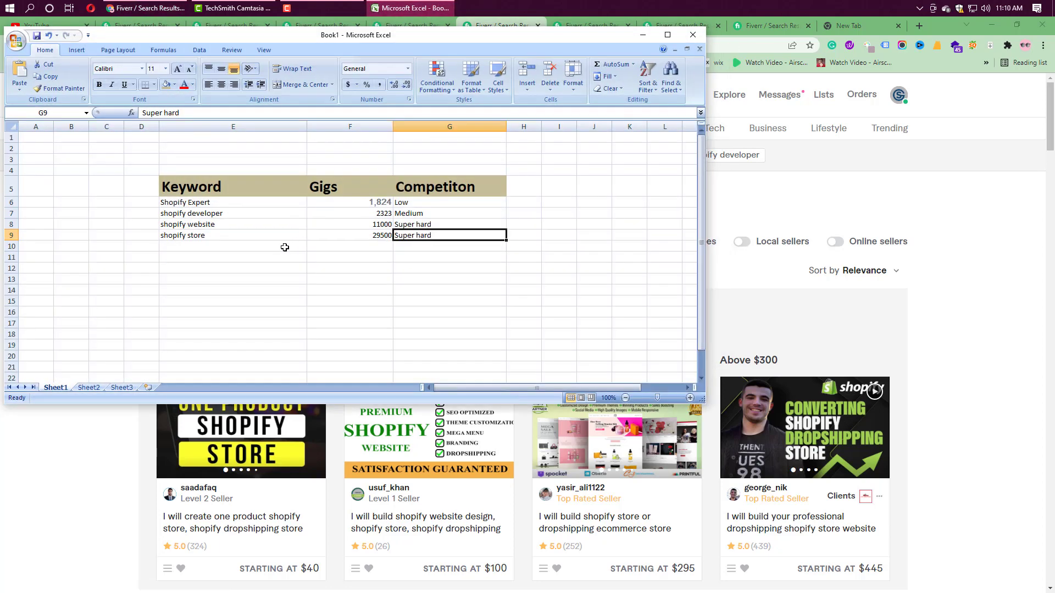
{"action": "left_click", "coordinate": [228, 245]}
{"action": "key", "text": "ctrl+v"}
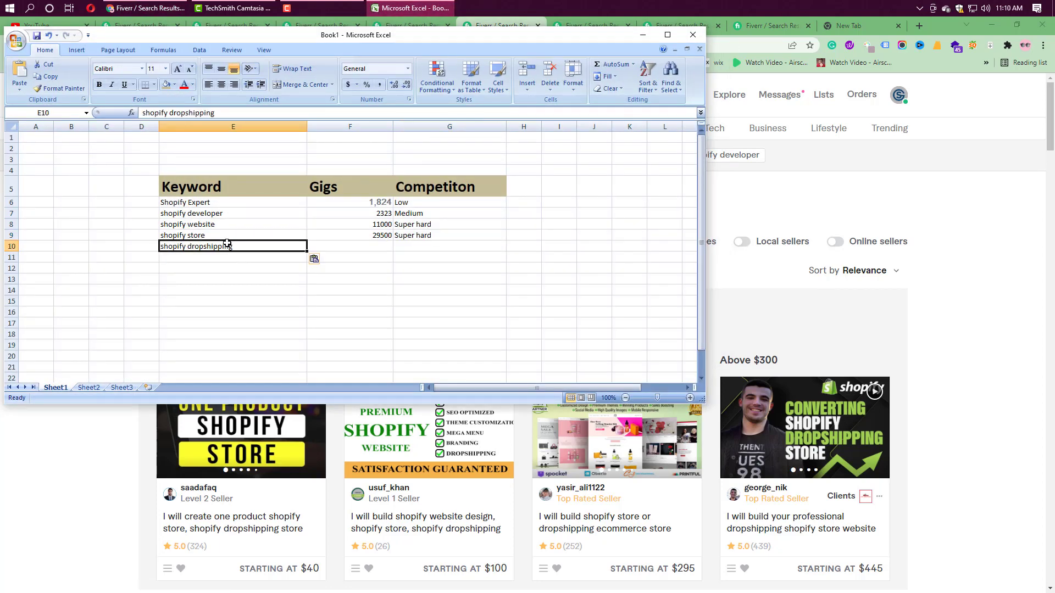
Step: Complete the shopify dropshipping row with 14000 gigs in F10 and "Hard" competition in G10
{"action": "left_click", "coordinate": [378, 247]}
{"action": "type", "text": "14000"}
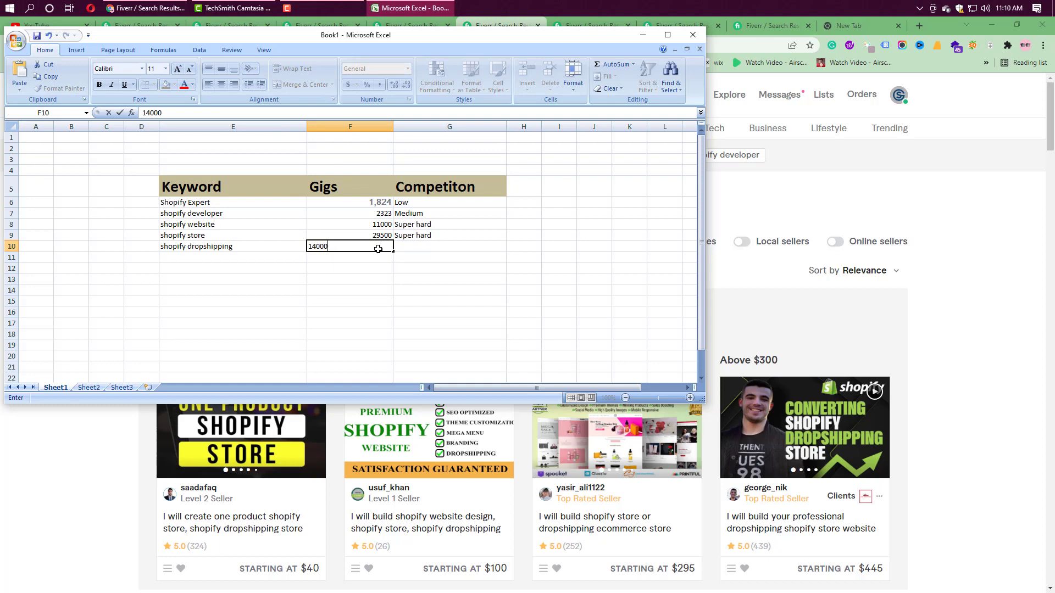
{"action": "left_click", "coordinate": [435, 244]}
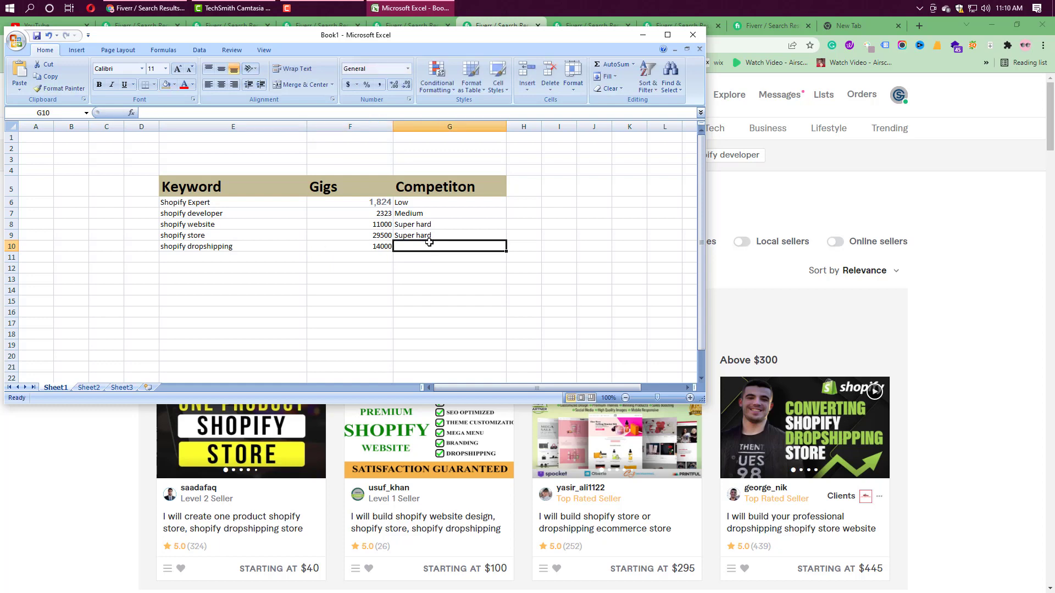
{"action": "type", "text": "Hard"}
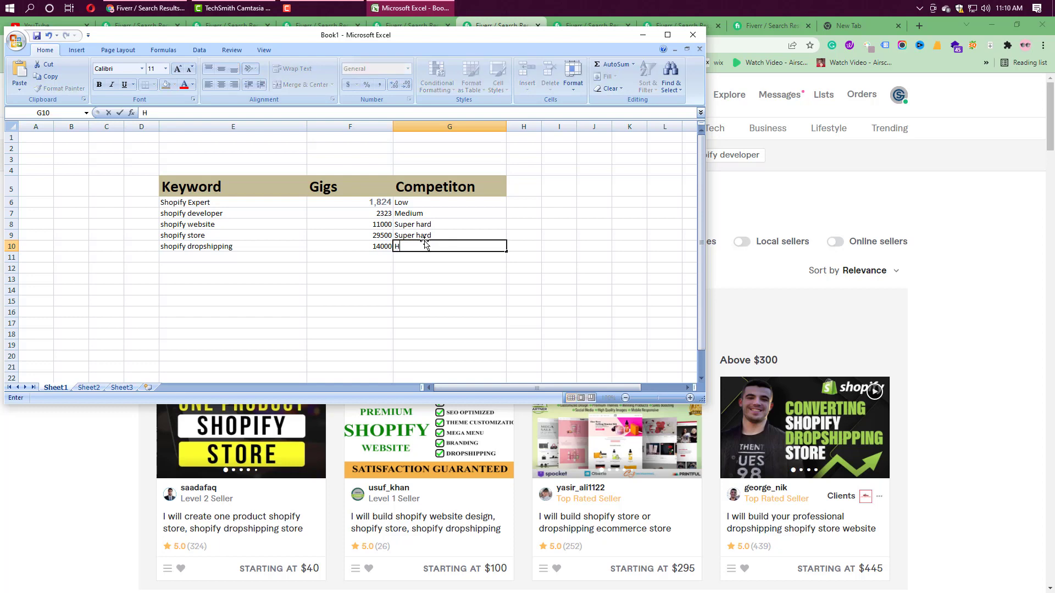
{"action": "left_click", "coordinate": [413, 300]}
Step: Check the Fiverr results for shopify store design, shopify design and shopify marketing, closing the shopify marketing page
{"action": "left_click", "coordinate": [642, 35]}
{"action": "left_click", "coordinate": [590, 27]}
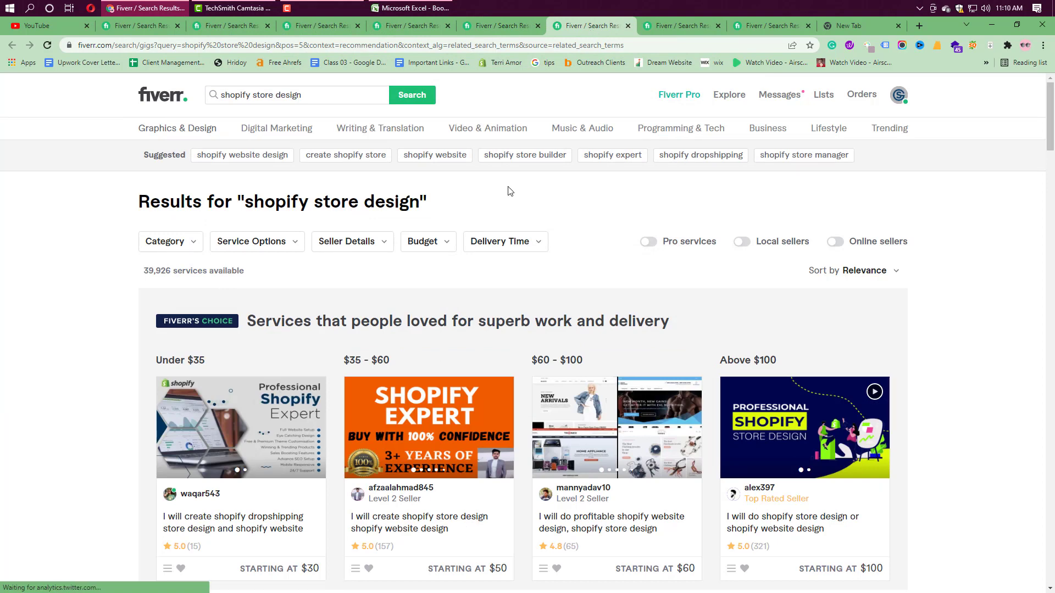
{"action": "left_click", "coordinate": [662, 24]}
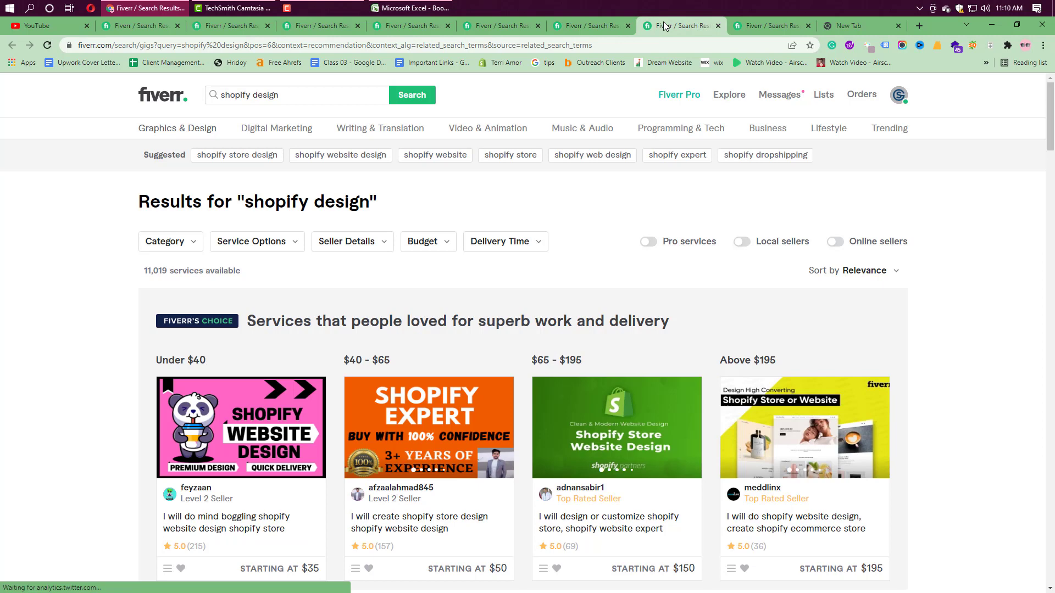
{"action": "left_click", "coordinate": [754, 24]}
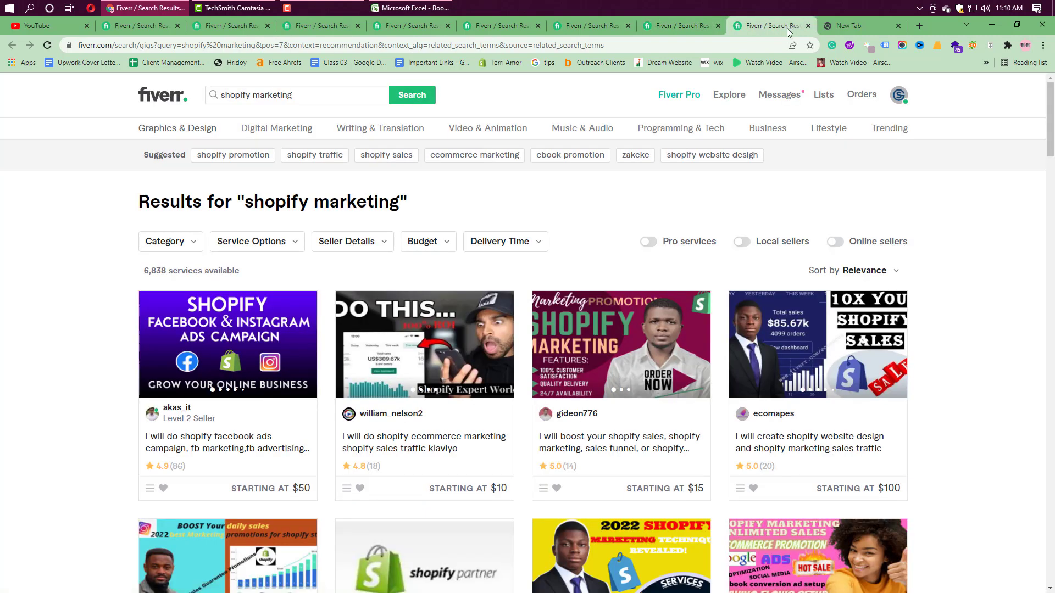
{"action": "key", "text": "ctrl+w"}
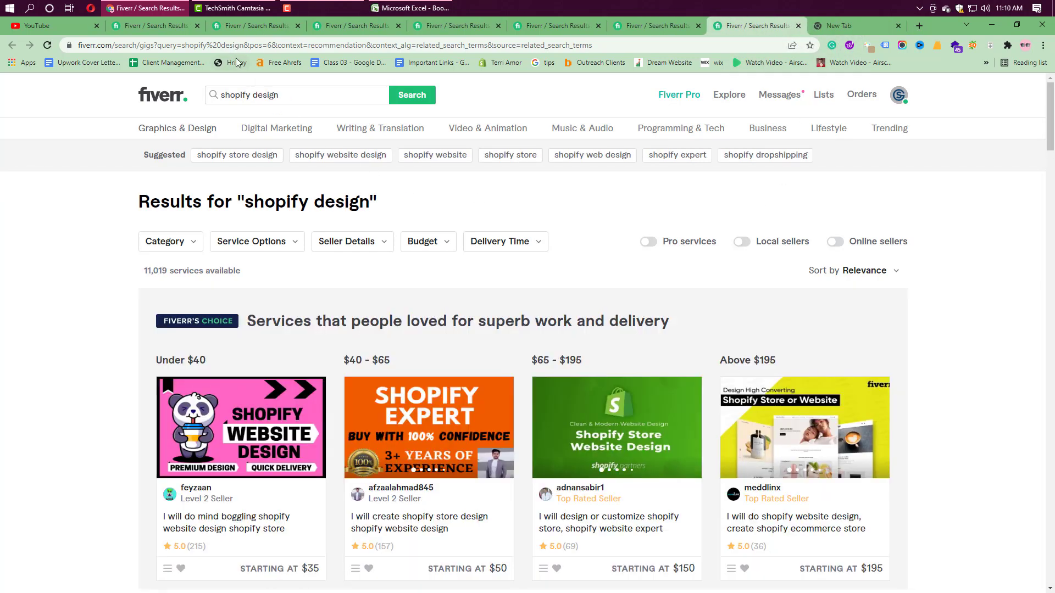
Step: From the shopify expert results, search the suggested keyword "shopify seo expert" and examine the gigs listed for it
{"action": "left_click", "coordinate": [166, 27]}
{"action": "left_click", "coordinate": [300, 96]}
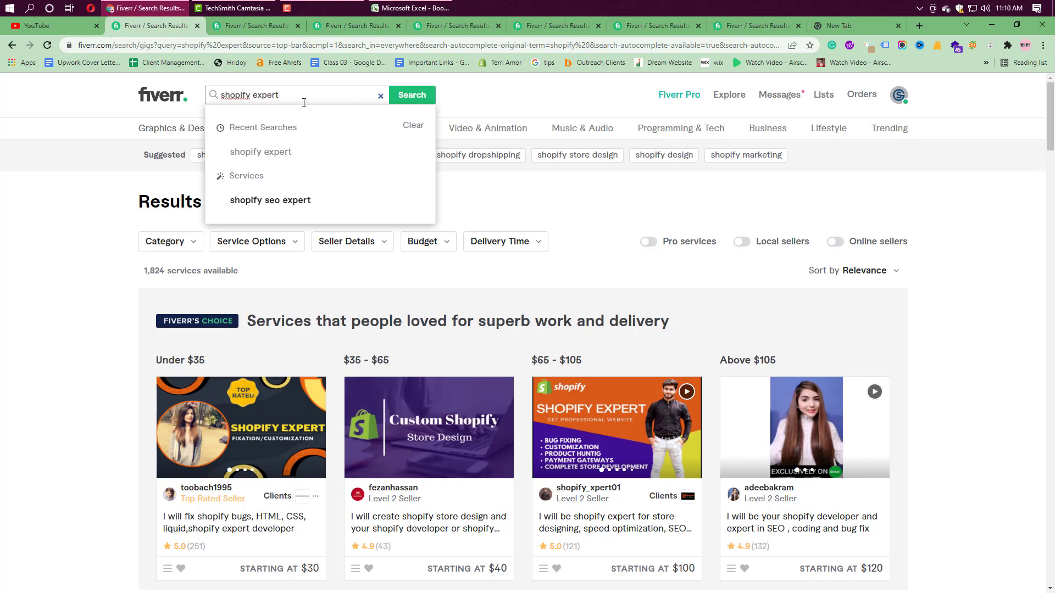
{"action": "right_click", "coordinate": [285, 204]}
{"action": "key", "text": "Escape"}
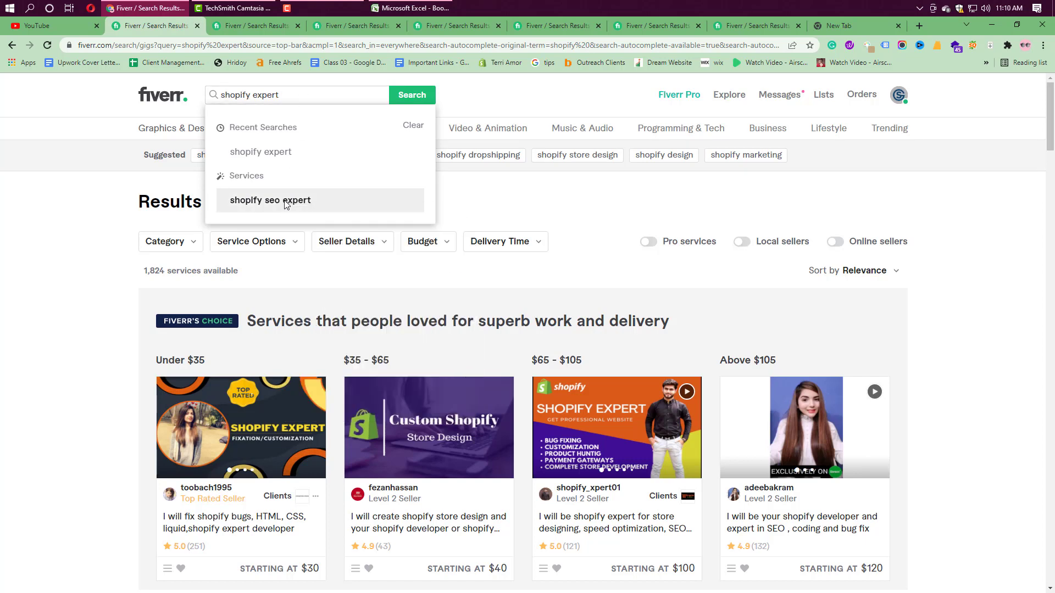
{"action": "left_click", "coordinate": [285, 202]}
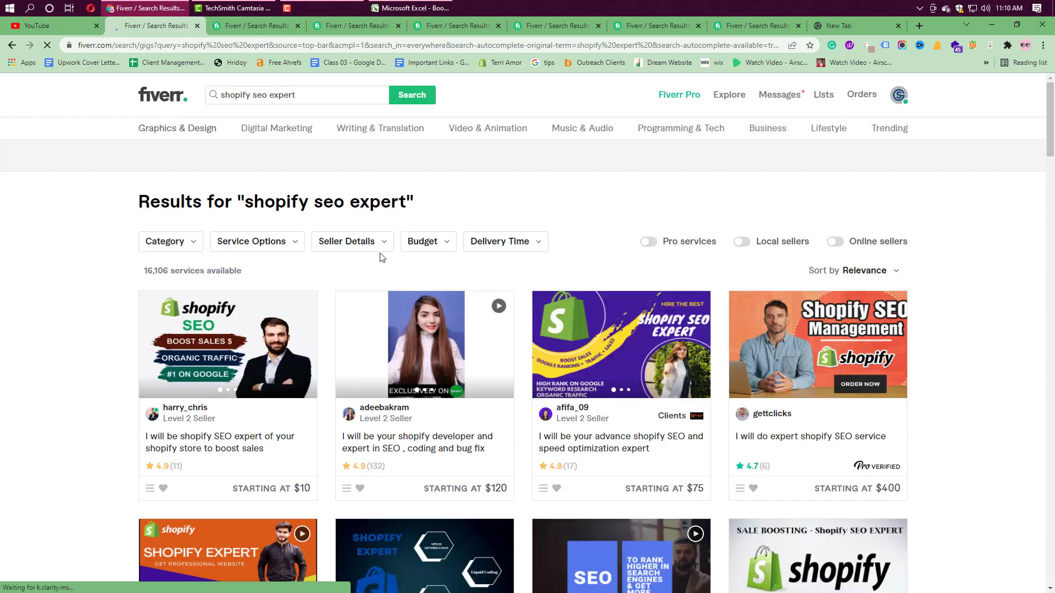
{"action": "scroll", "coordinate": [659, 331], "scroll_direction": "down", "scroll_amount": 3}
{"action": "scroll", "coordinate": [659, 330], "scroll_direction": "down", "scroll_amount": 10}
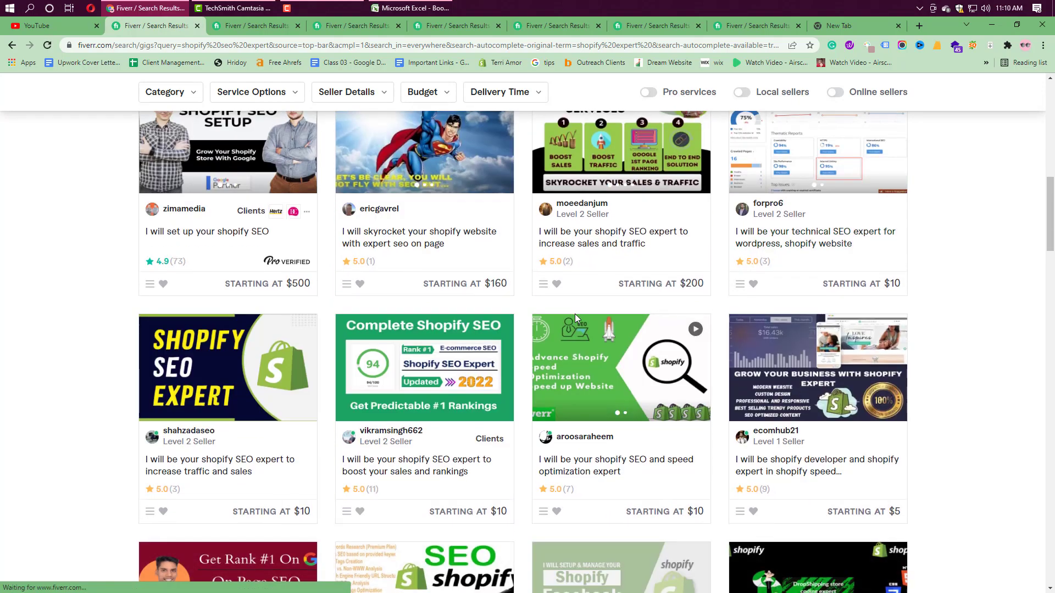
{"action": "scroll", "coordinate": [574, 315], "scroll_direction": "down", "scroll_amount": 6}
{"action": "scroll", "coordinate": [575, 314], "scroll_direction": "up", "scroll_amount": 7}
{"action": "scroll", "coordinate": [546, 352], "scroll_direction": "up", "scroll_amount": 6}
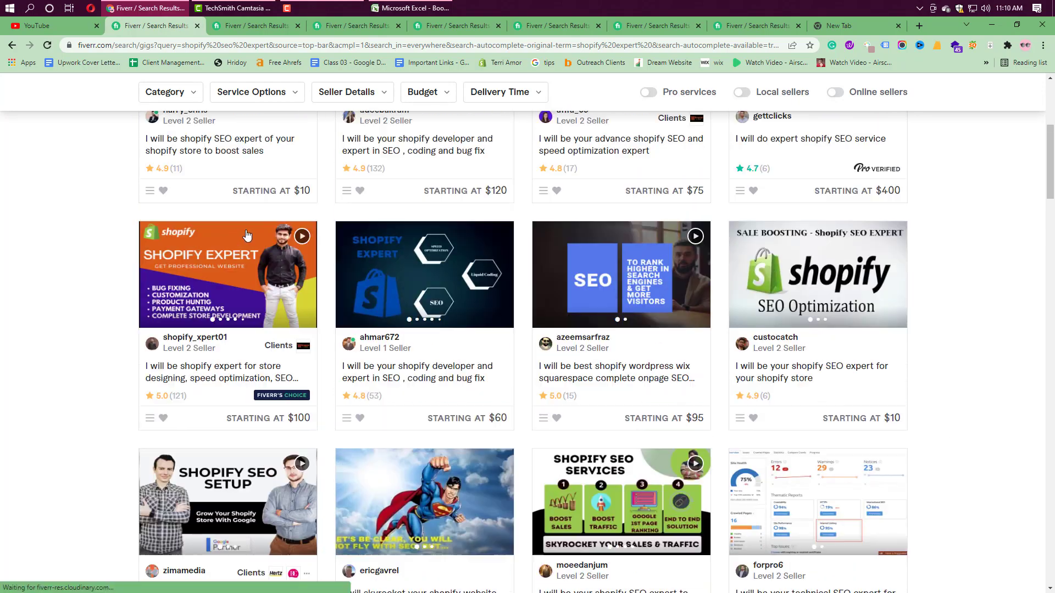
Step: Bring up the search suggestions on the shopify developer page and close the Fiverr results tabs that follow it
{"action": "left_click", "coordinate": [249, 25]}
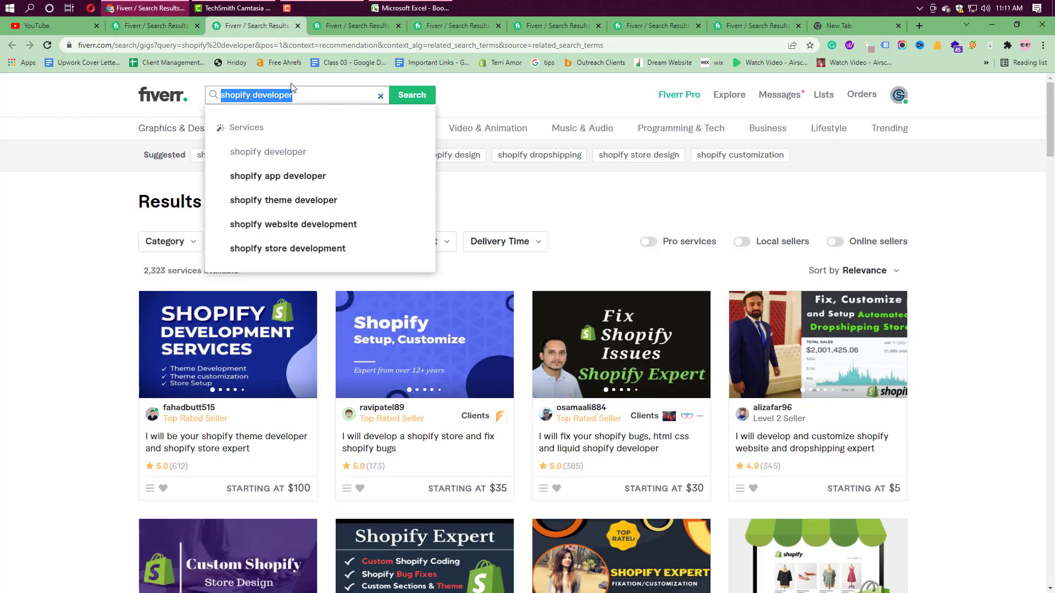
{"action": "left_click", "coordinate": [291, 94]}
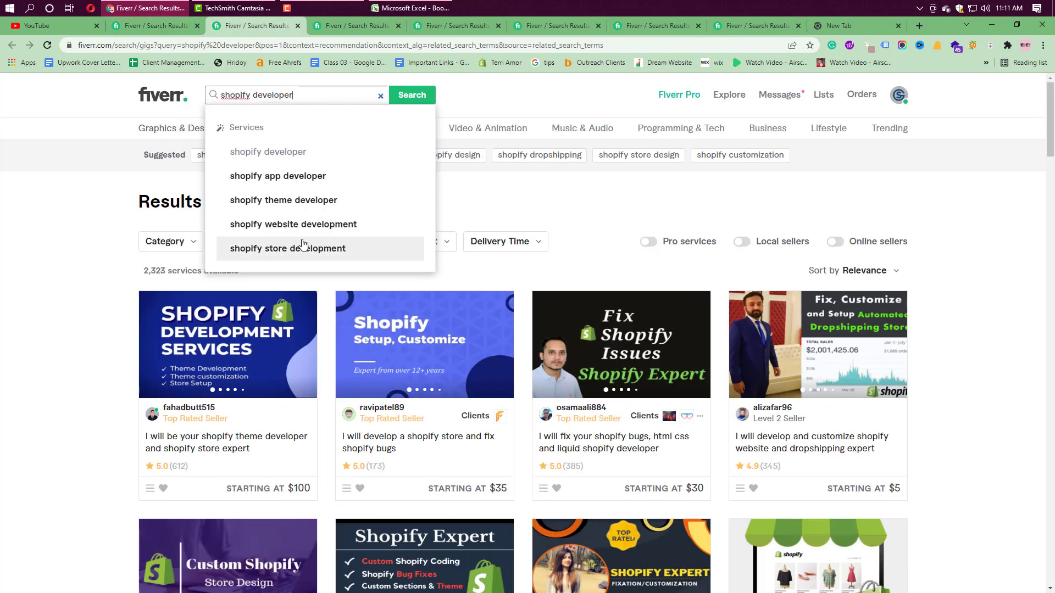
{"action": "left_click", "coordinate": [398, 26]}
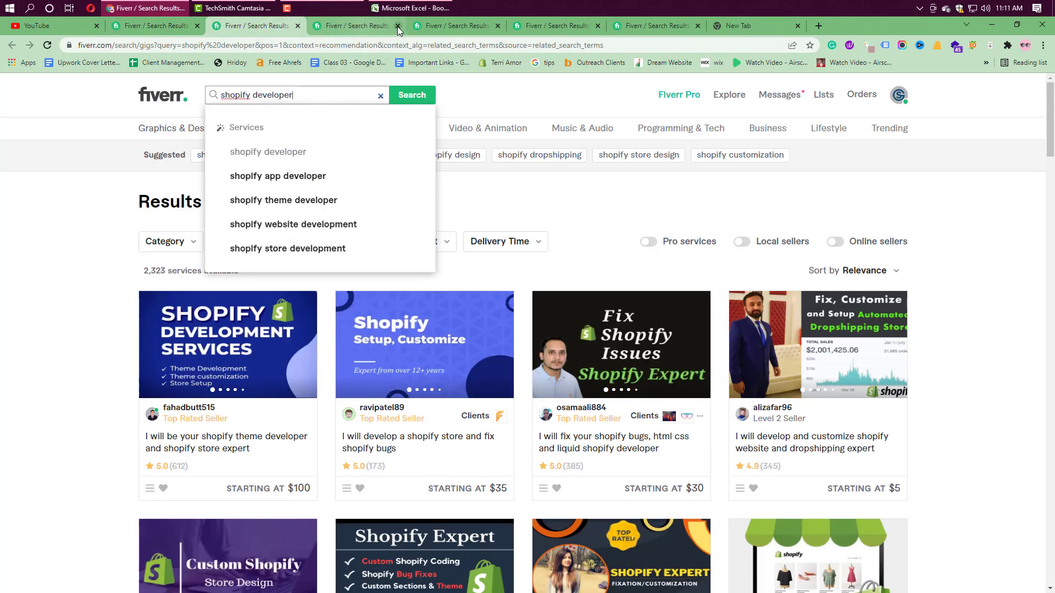
{"action": "left_click", "coordinate": [399, 26]}
{"action": "left_click", "coordinate": [399, 26]}
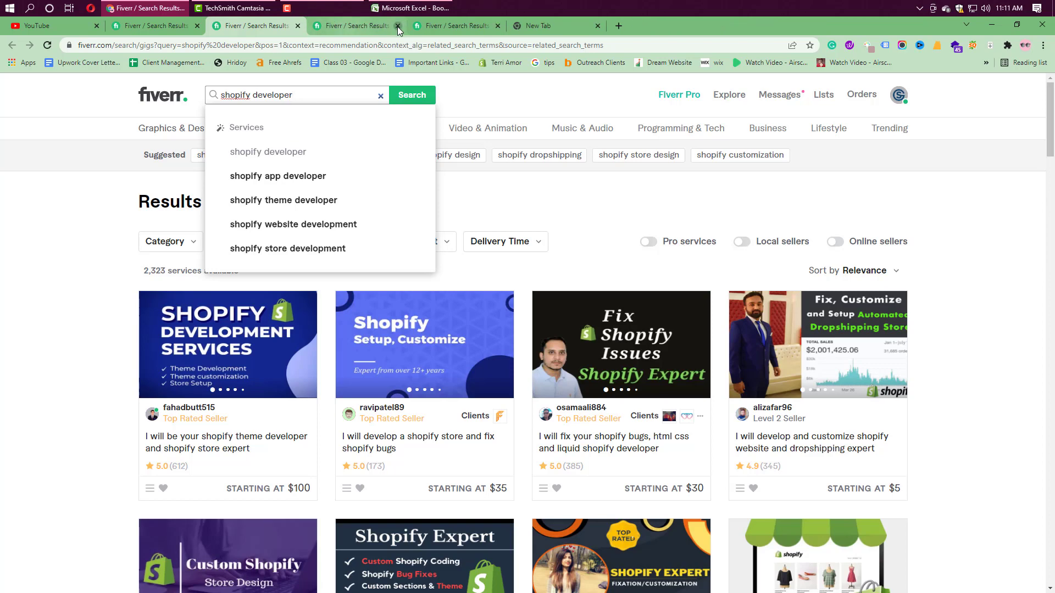
{"action": "left_click", "coordinate": [397, 26]}
{"action": "left_click", "coordinate": [397, 27]}
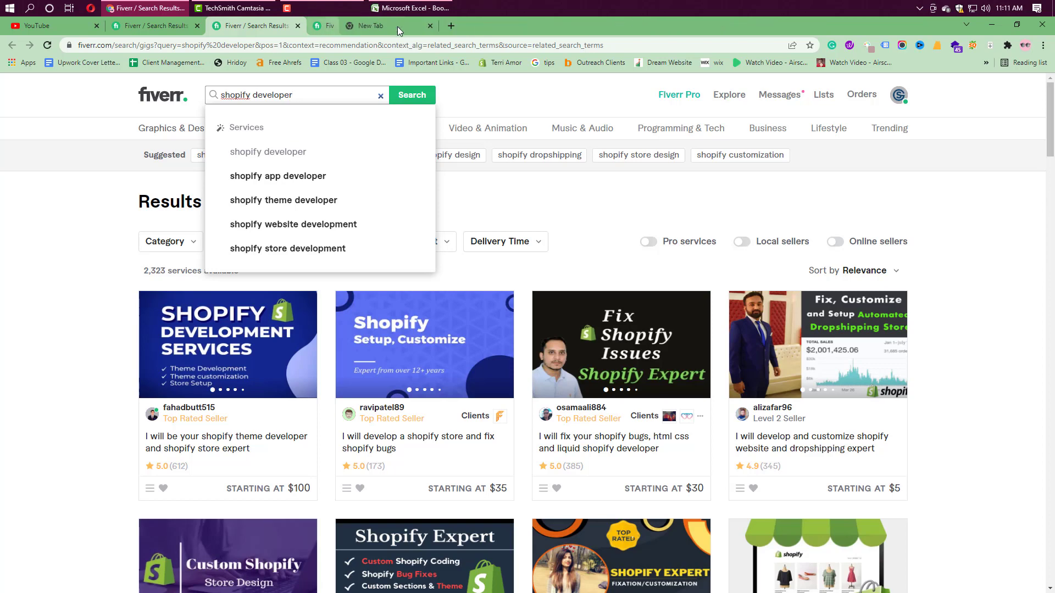
Step: Search Fiverr for the suggested keyword "shopify app developer" from the shopify developer page
{"action": "right_click", "coordinate": [342, 181]}
{"action": "key", "text": "Escape"}
{"action": "left_click", "coordinate": [341, 183]}
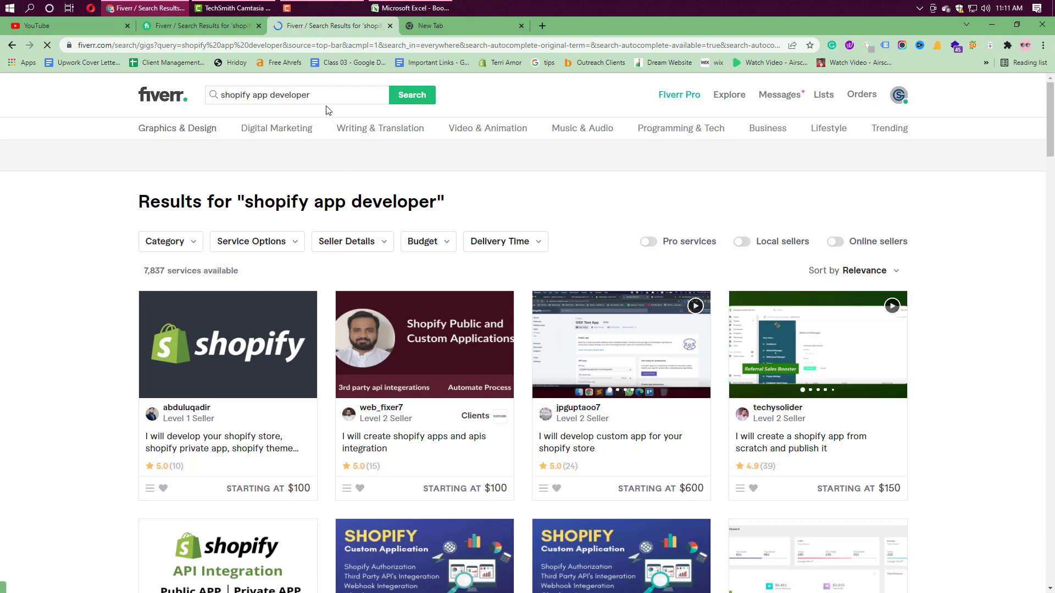
Step: Replace "app developer" with "theme de" in the Fiverr search and run the suggested search "shopify theme developer"
{"action": "left_click", "coordinate": [327, 98]}
{"action": "double_click", "coordinate": [327, 96]}
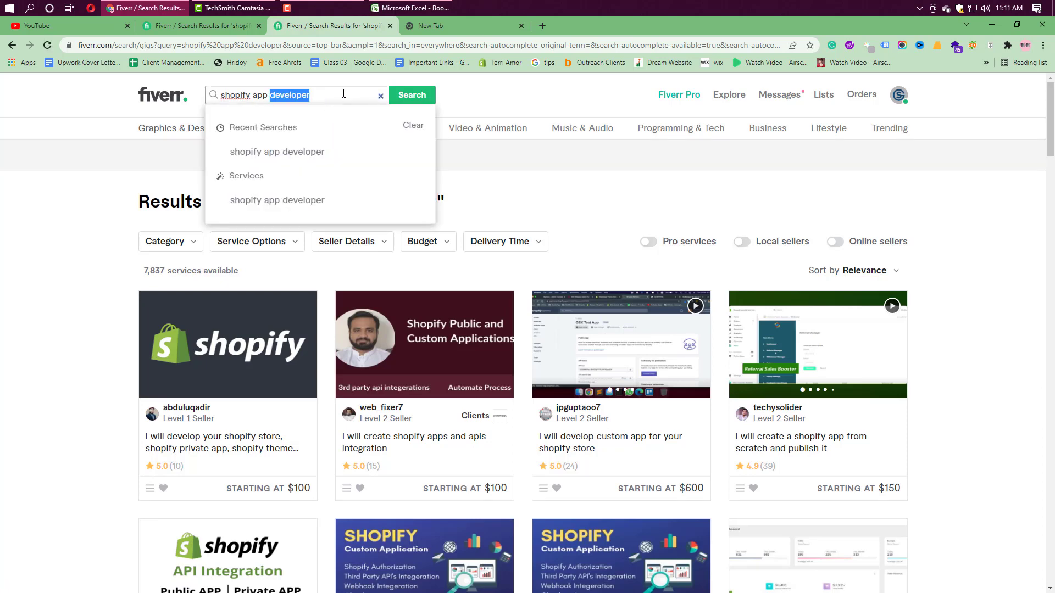
{"action": "left_click_drag", "start_coordinate": [343, 94], "coordinate": [254, 101]}
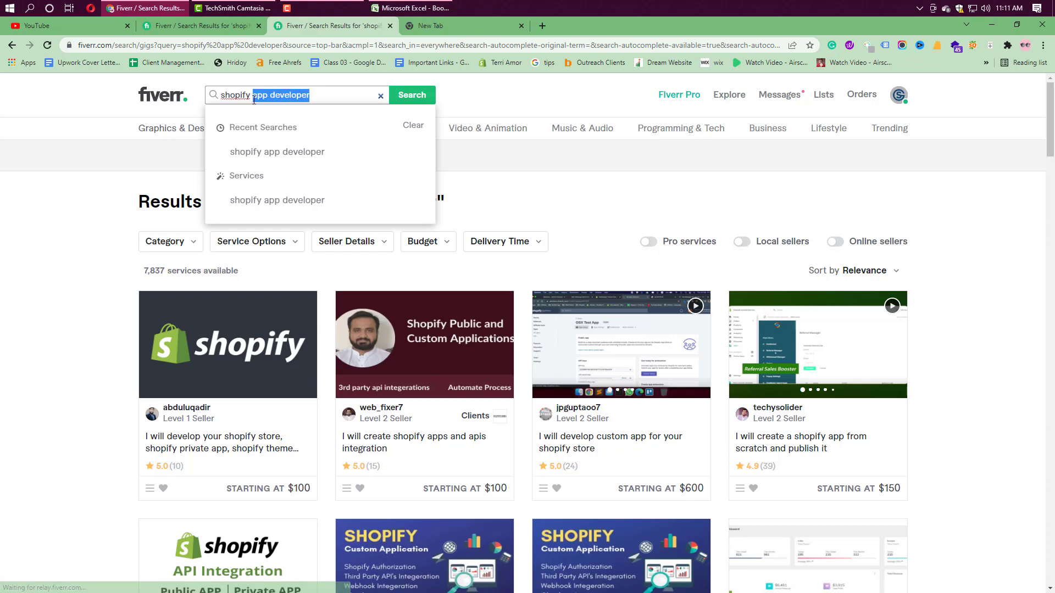
{"action": "type", "text": "theme"}
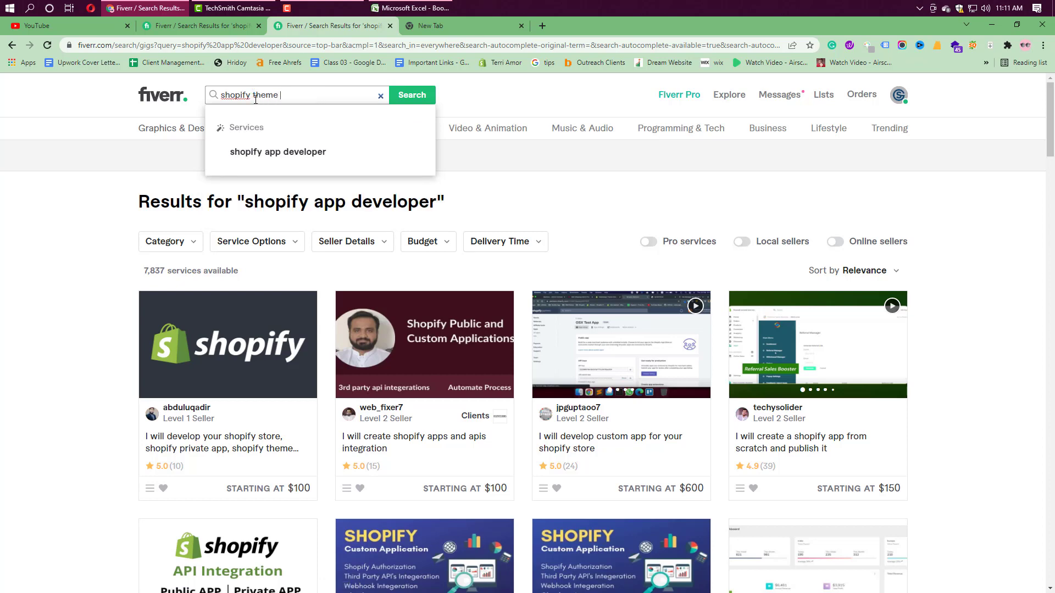
{"action": "type", "text": " de"}
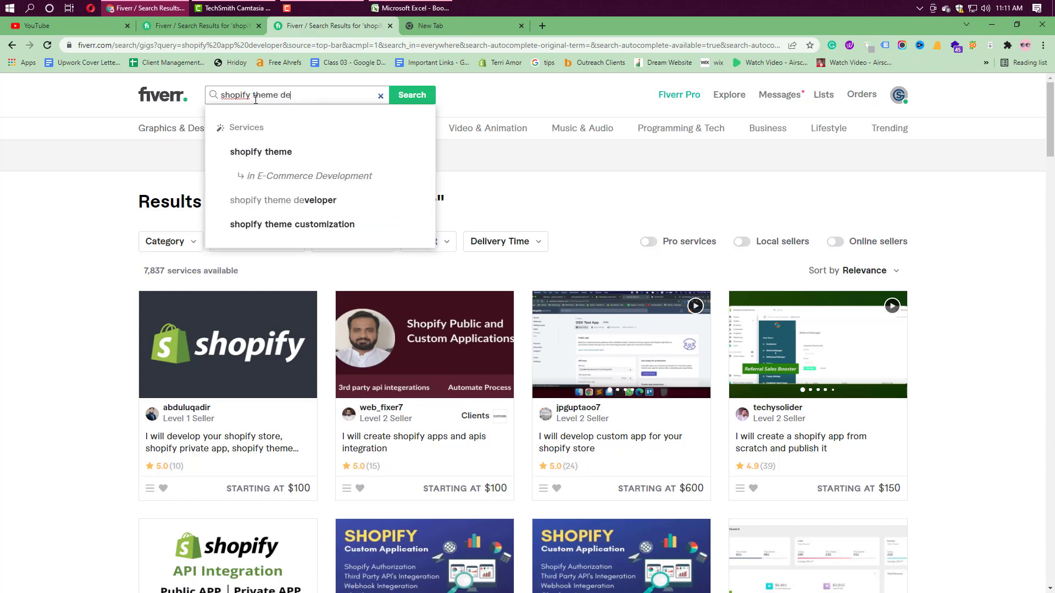
{"action": "left_click", "coordinate": [327, 199]}
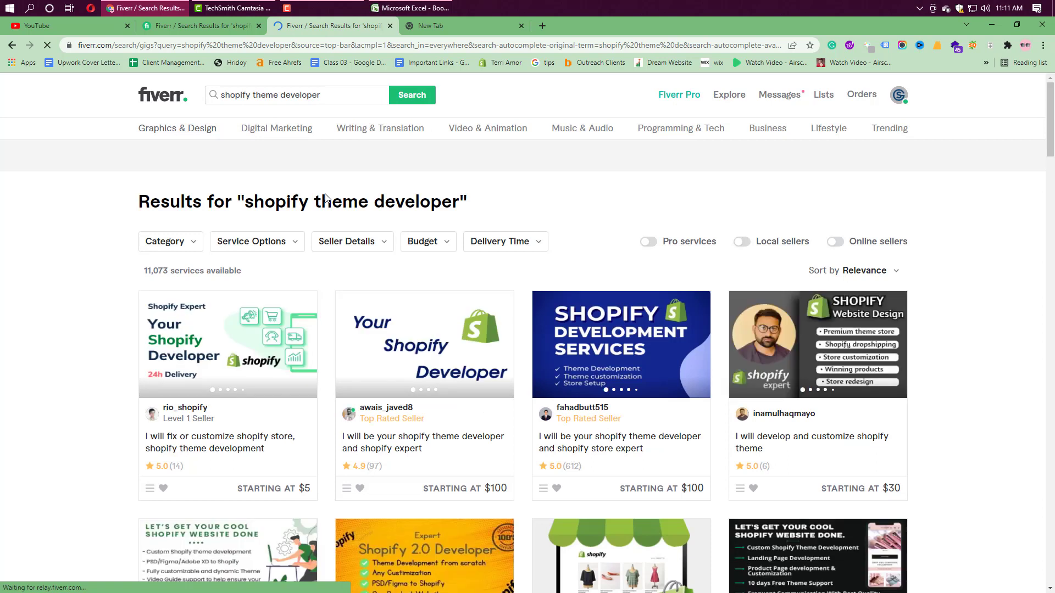
Step: Clear the whole search term from the Fiverr search field on the shopify theme developer results page
{"action": "left_click", "coordinate": [339, 92]}
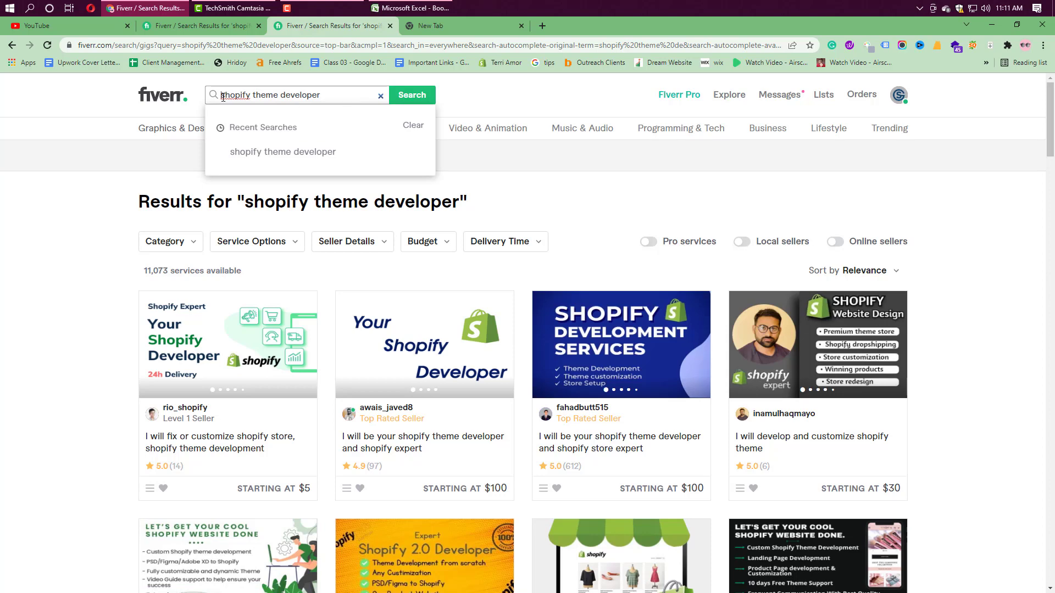
{"action": "left_click", "coordinate": [223, 96]}
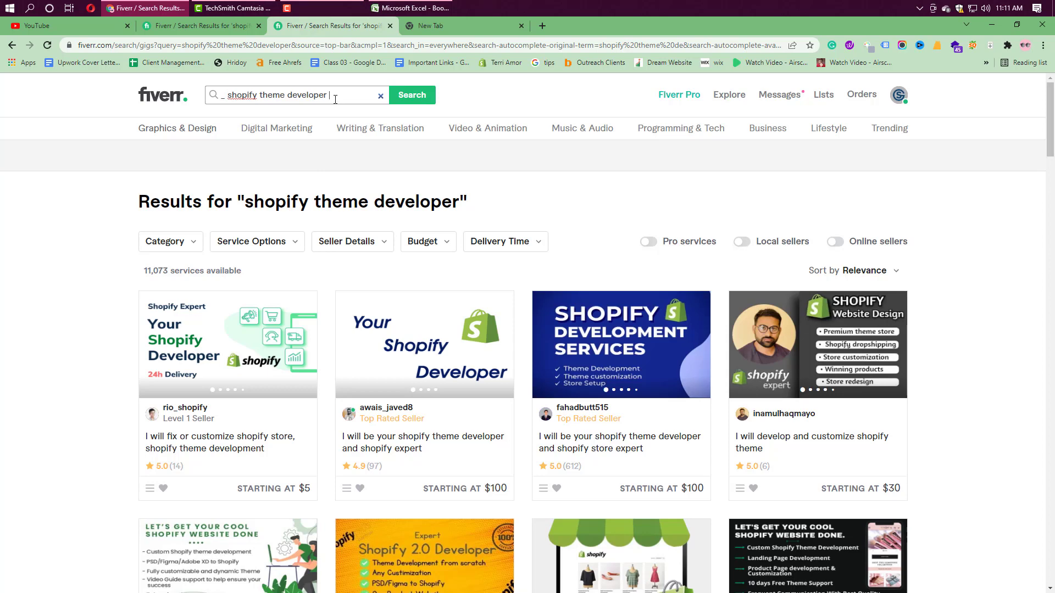
{"action": "left_click_drag", "start_coordinate": [329, 95], "coordinate": [223, 103]}
{"action": "key", "text": "BackSpace"}
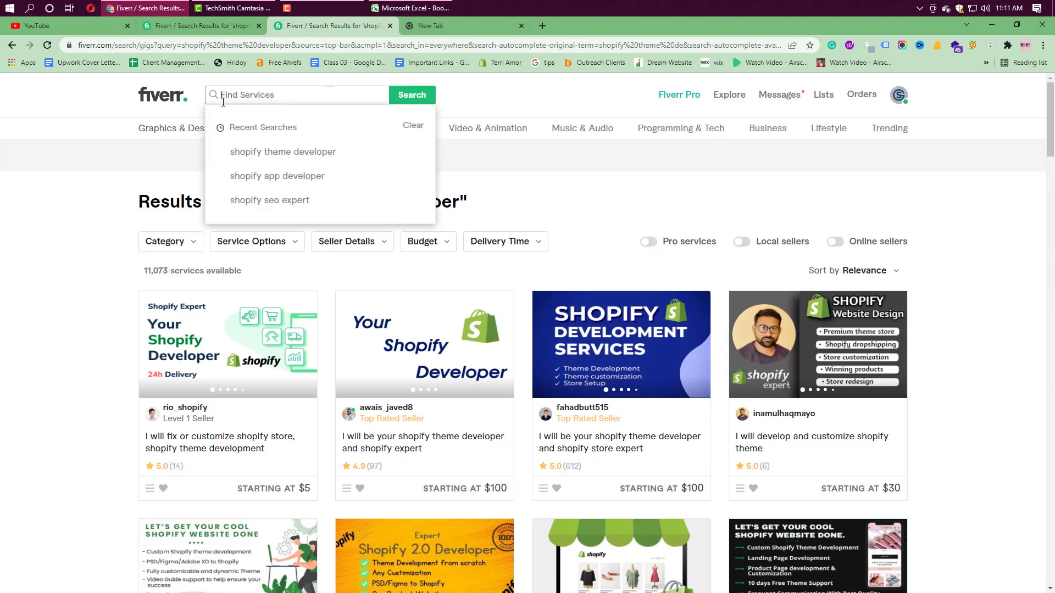
Step: Switch to the Excel keyword table and fill the Shopify Expert keyword cell and its gig count cell with green
{"action": "left_click", "coordinate": [405, 7]}
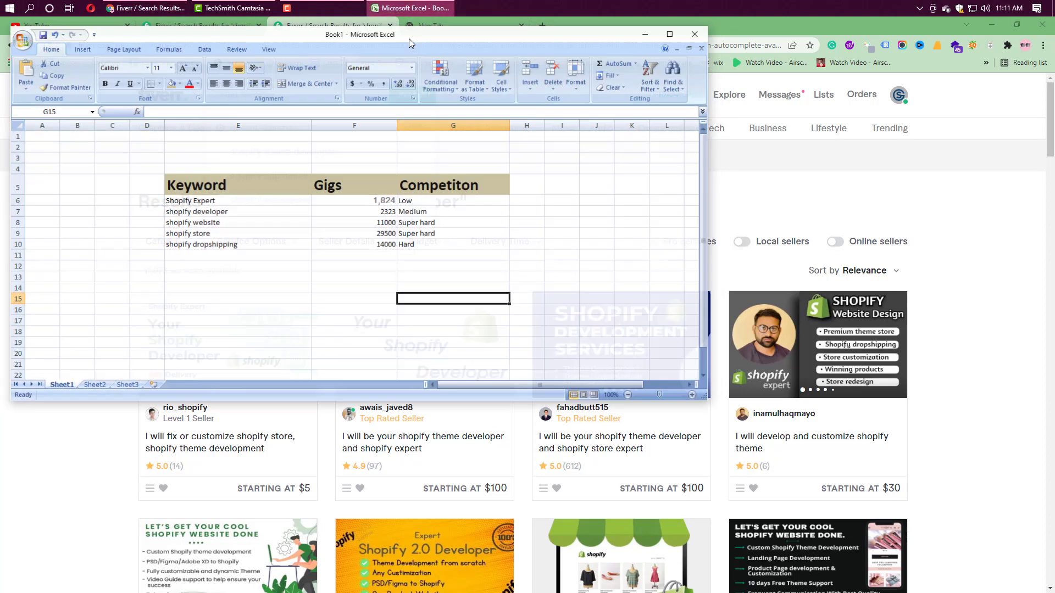
{"action": "left_click", "coordinate": [254, 279]}
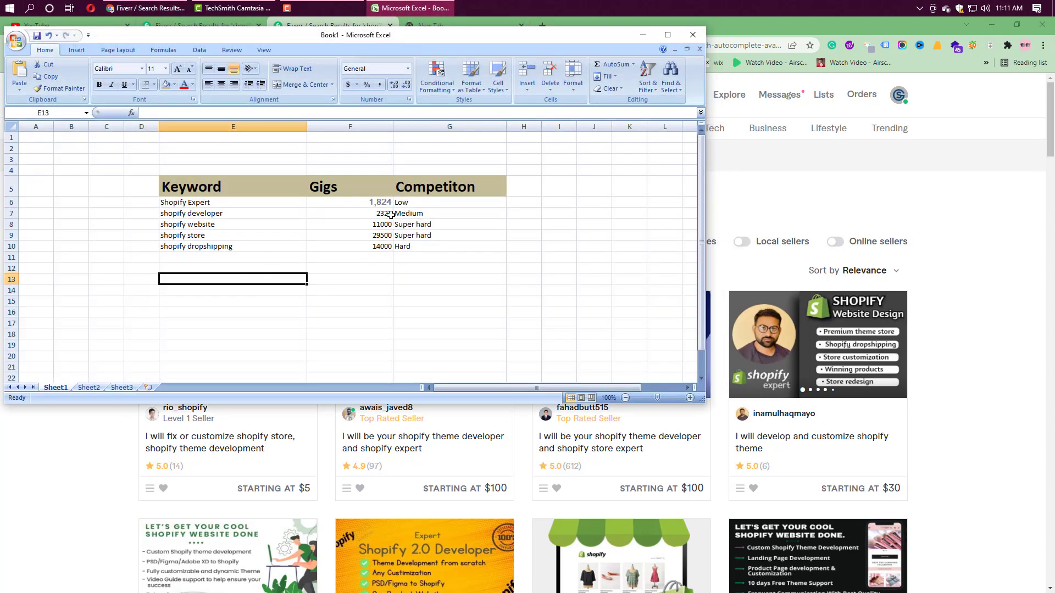
{"action": "left_click", "coordinate": [216, 203]}
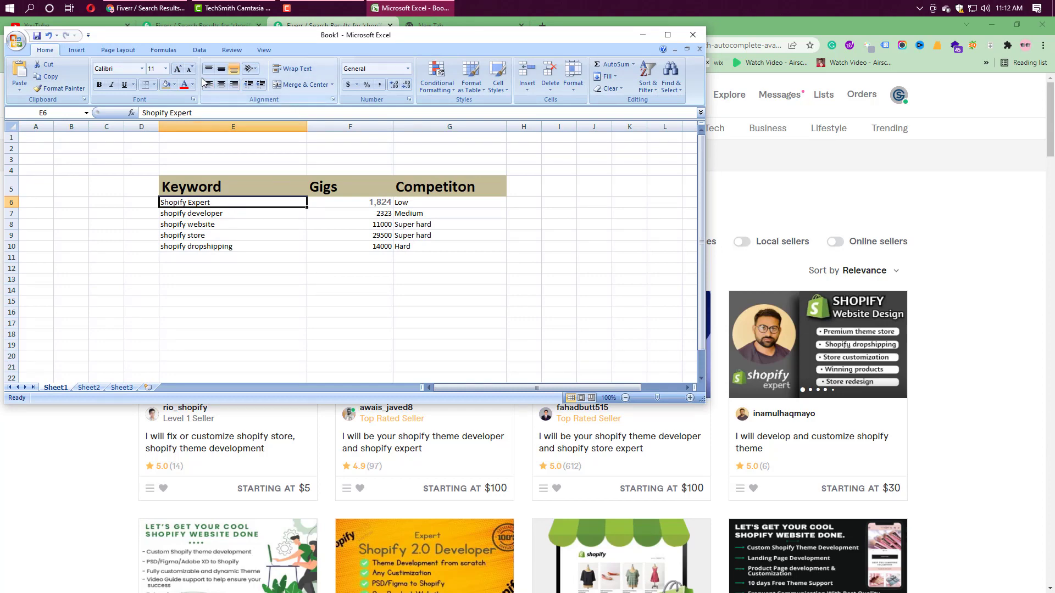
{"action": "left_click", "coordinate": [174, 84]}
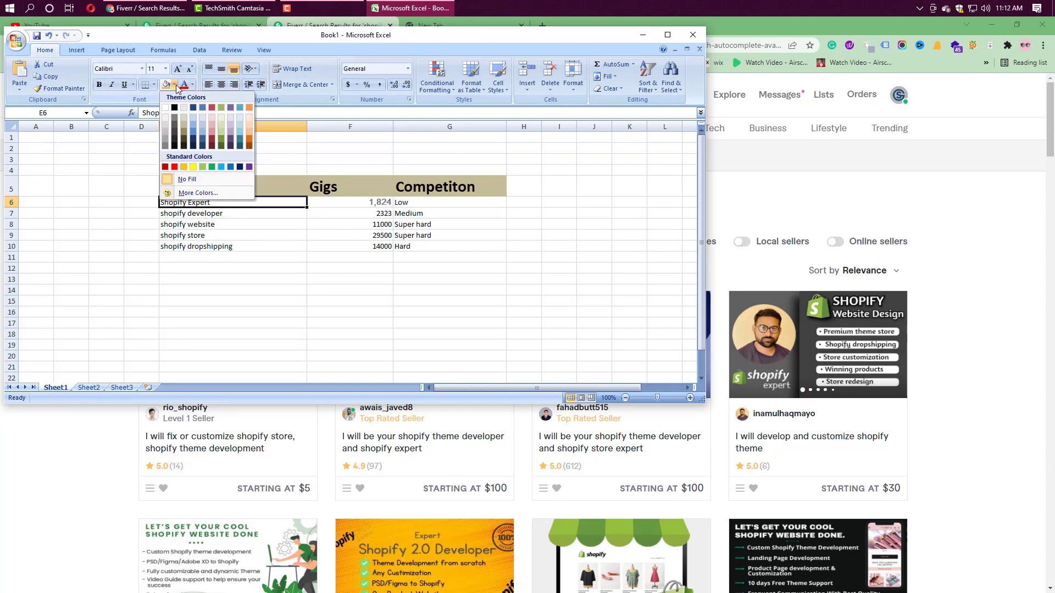
{"action": "left_click", "coordinate": [213, 167]}
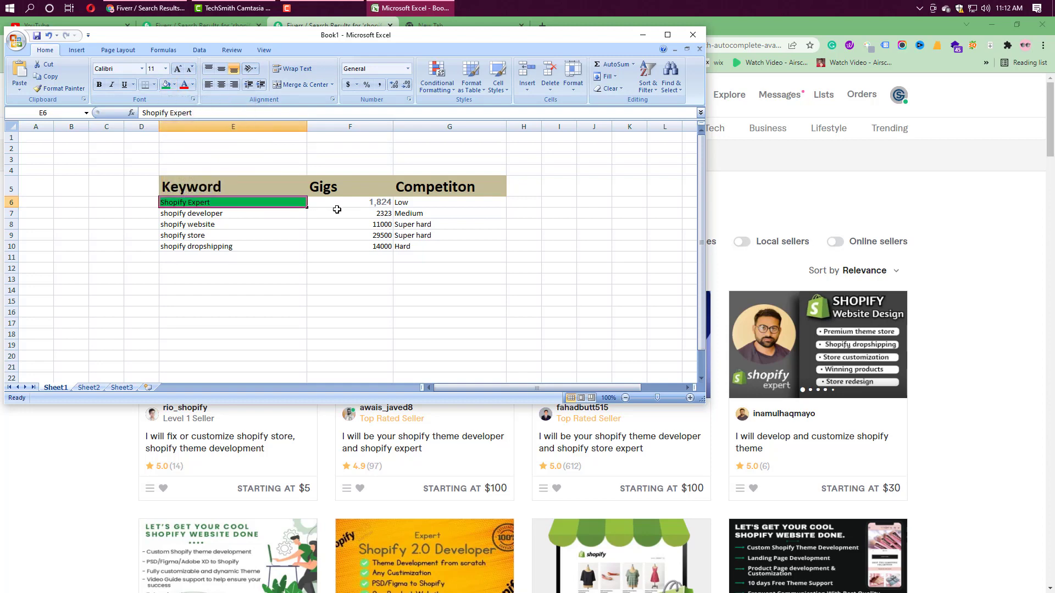
{"action": "left_click", "coordinate": [345, 203]}
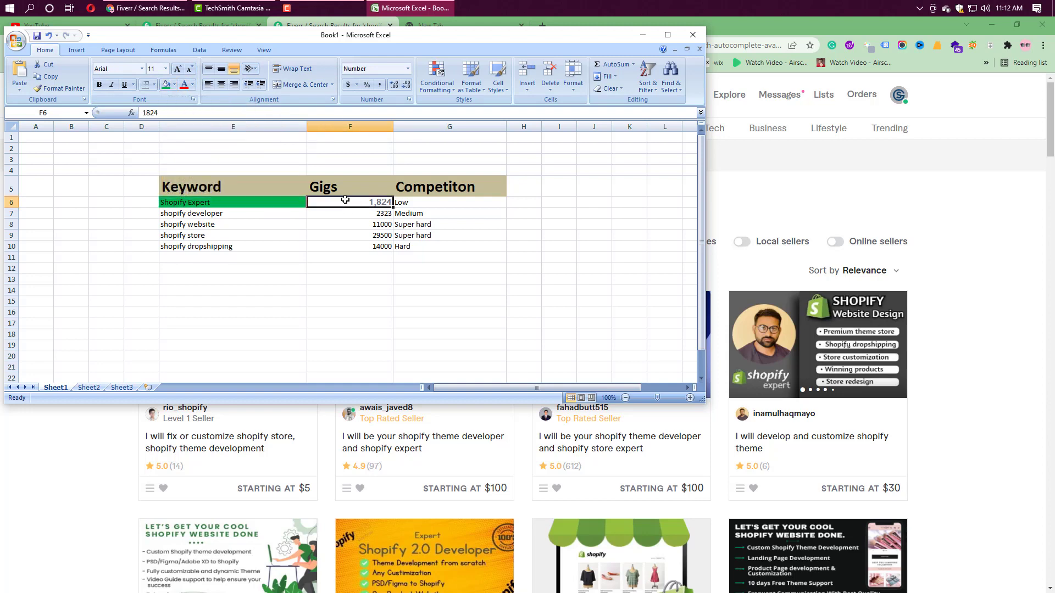
{"action": "left_click", "coordinate": [174, 85]}
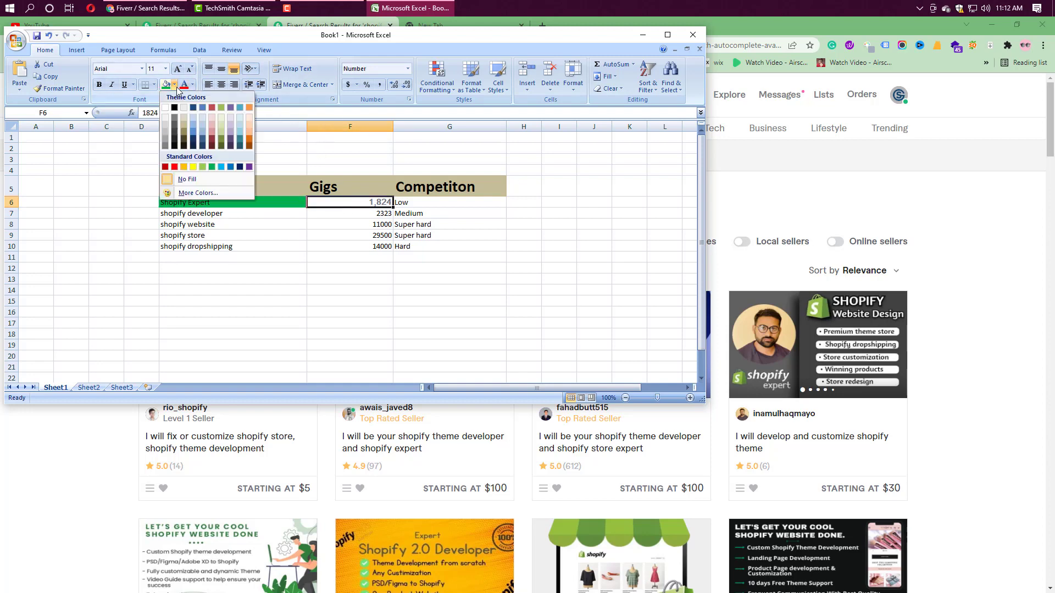
{"action": "left_click", "coordinate": [211, 168]}
Step: Review the keyword rows below Shopify Expert in the table and return to the Fiverr page in the browser
{"action": "left_click", "coordinate": [216, 215]}
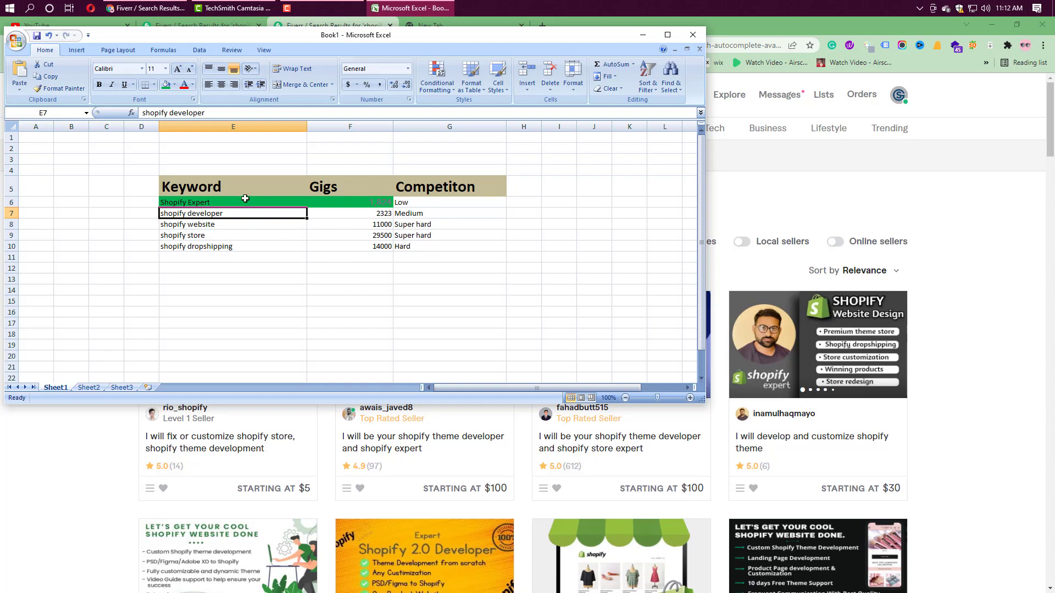
{"action": "left_click_drag", "start_coordinate": [245, 199], "coordinate": [245, 302]}
{"action": "left_click", "coordinate": [358, 331]}
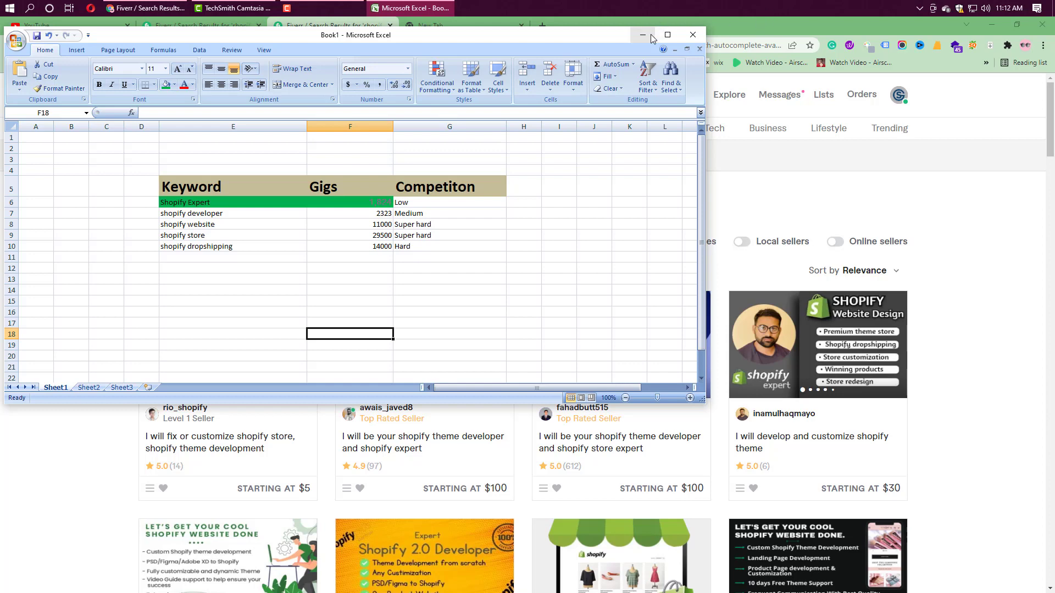
{"action": "left_click", "coordinate": [643, 35]}
Step: Search Fiverr for the broad keyword "shopify"
{"action": "mouse_move", "coordinate": [523, 130]}
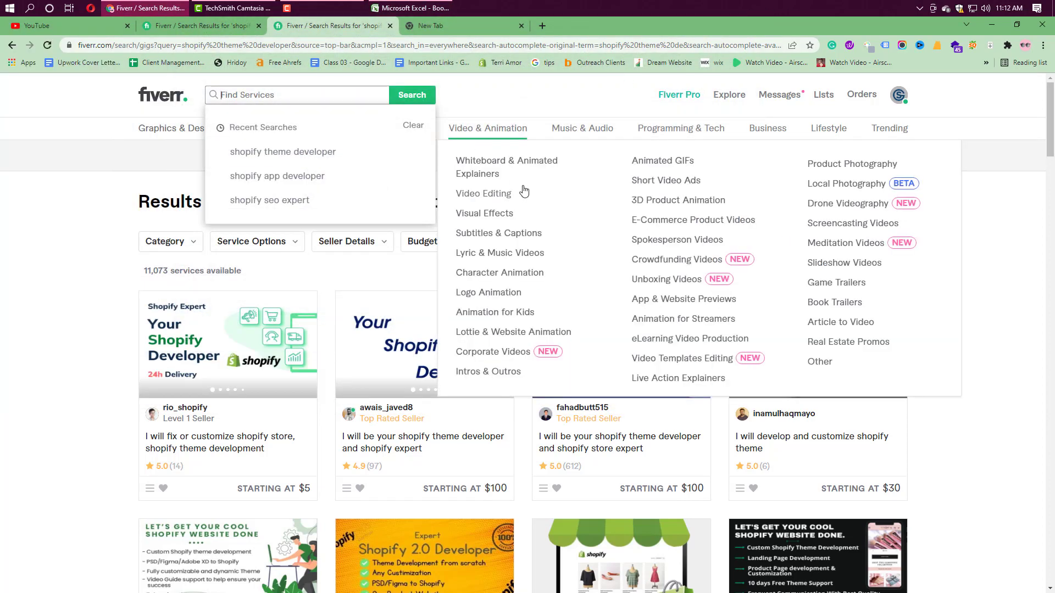
{"action": "left_click", "coordinate": [267, 88]}
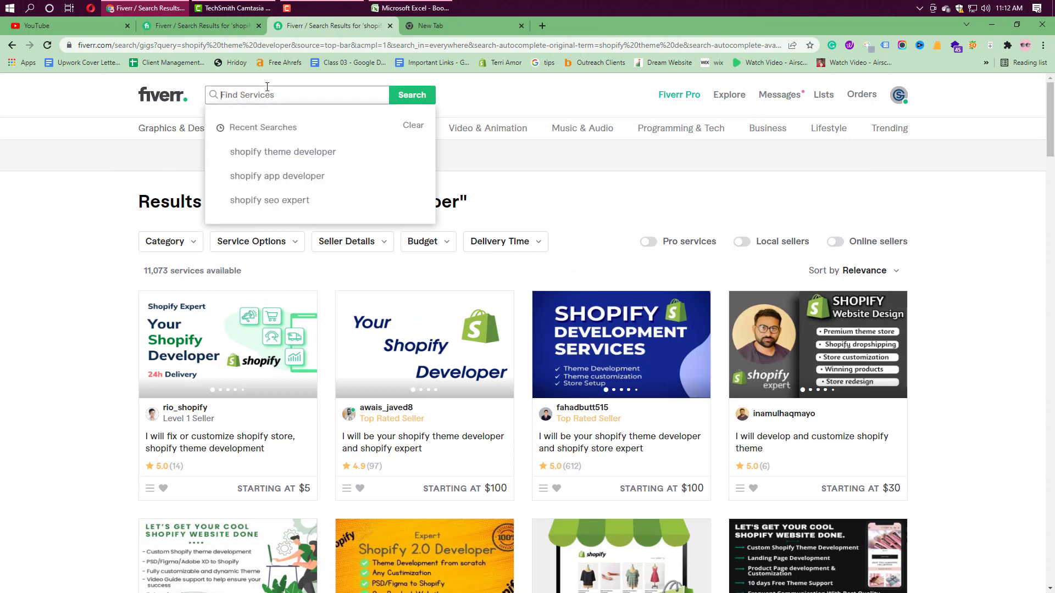
{"action": "type", "text": "sh"}
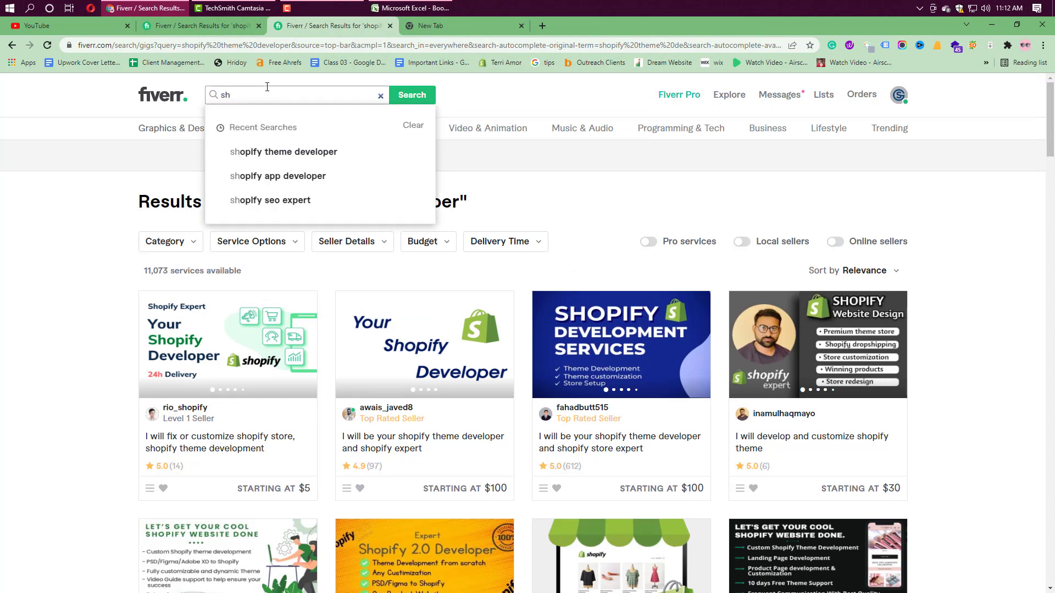
{"action": "type", "text": "opify"}
{"action": "key", "text": "Return"}
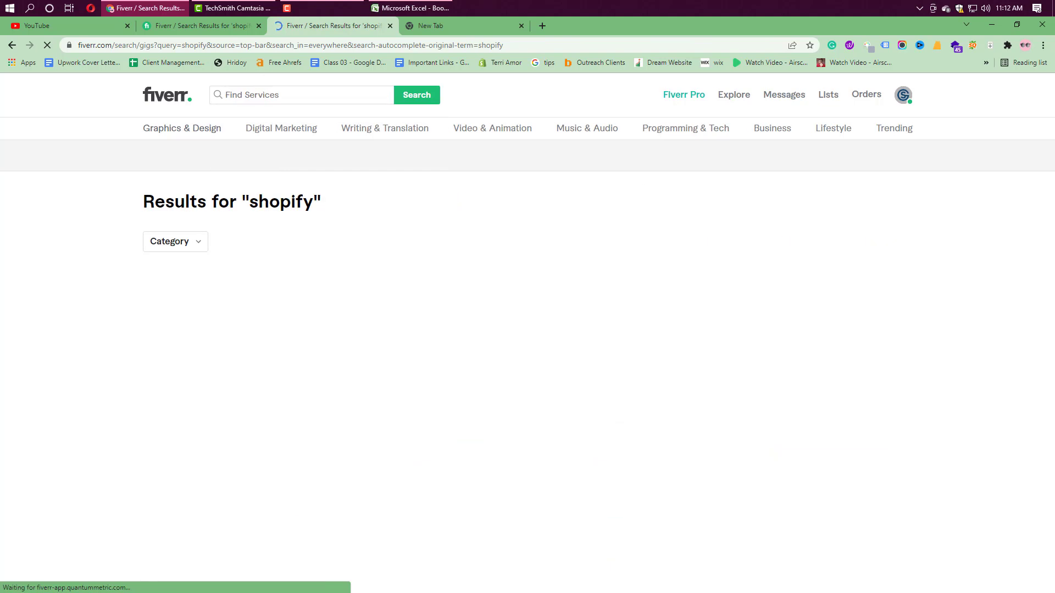
Step: Examine the shopify results page, highlighting the number of available services and looking over the listed gigs
{"action": "scroll", "coordinate": [516, 267], "scroll_direction": "down", "scroll_amount": 1}
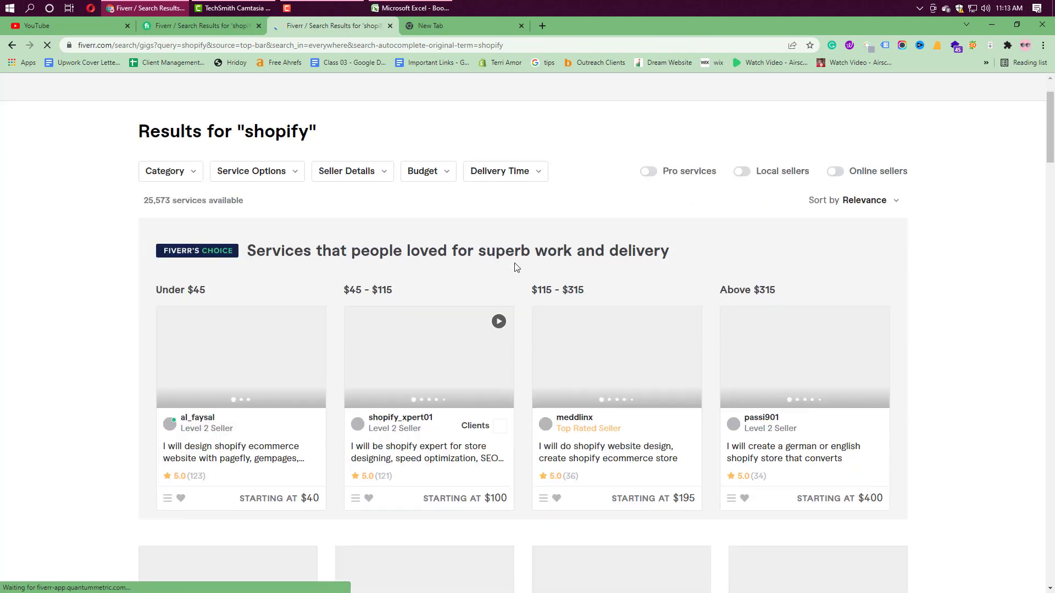
{"action": "scroll", "coordinate": [520, 260], "scroll_direction": "down", "scroll_amount": 2}
{"action": "scroll", "coordinate": [214, 205], "scroll_direction": "up", "scroll_amount": 3}
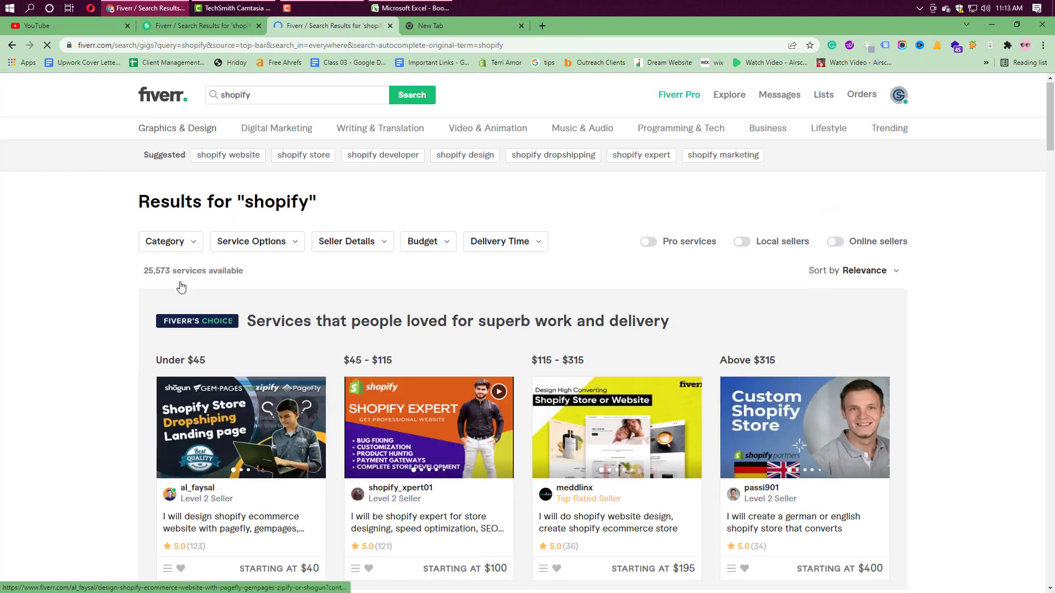
{"action": "left_click_drag", "start_coordinate": [142, 274], "coordinate": [245, 287]}
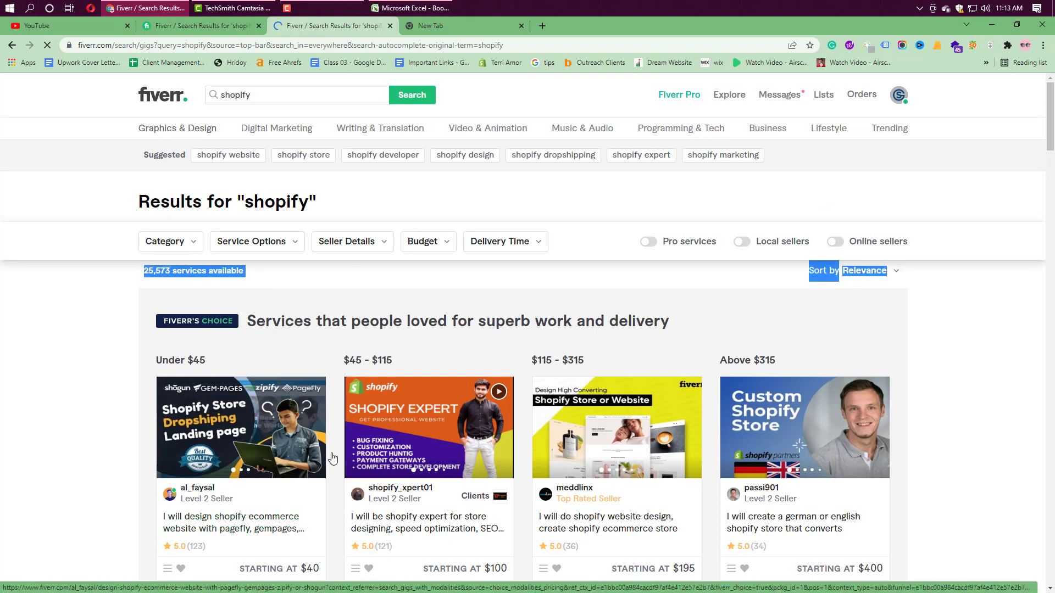
{"action": "scroll", "coordinate": [305, 473], "scroll_direction": "down", "scroll_amount": 3}
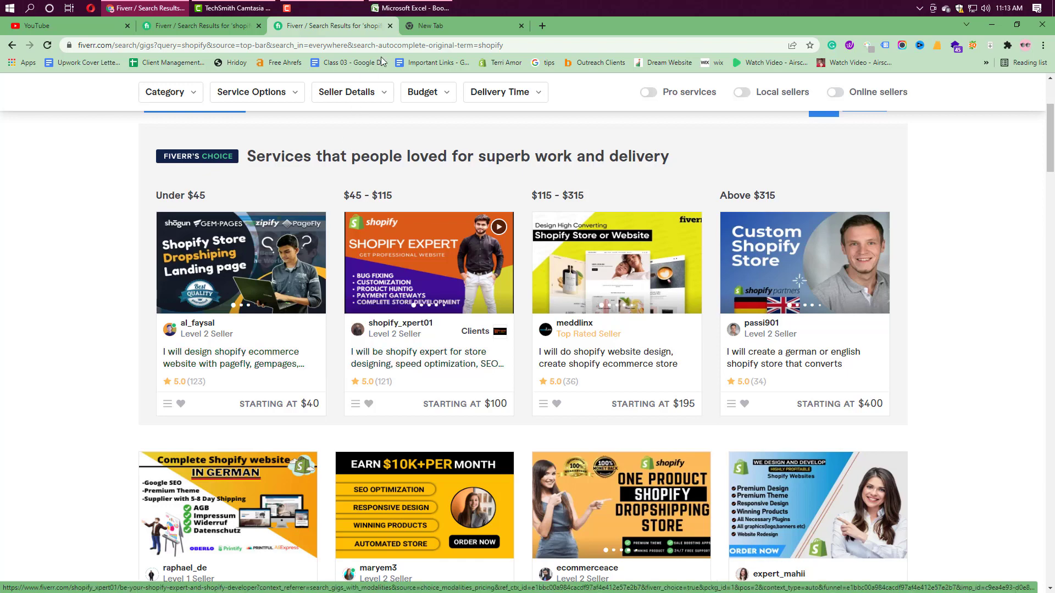
Step: Switch to Excel to check the gig count for Shopify Expert, and return to the Fiverr shopify results
{"action": "left_click", "coordinate": [407, 8]}
{"action": "left_click", "coordinate": [378, 205]}
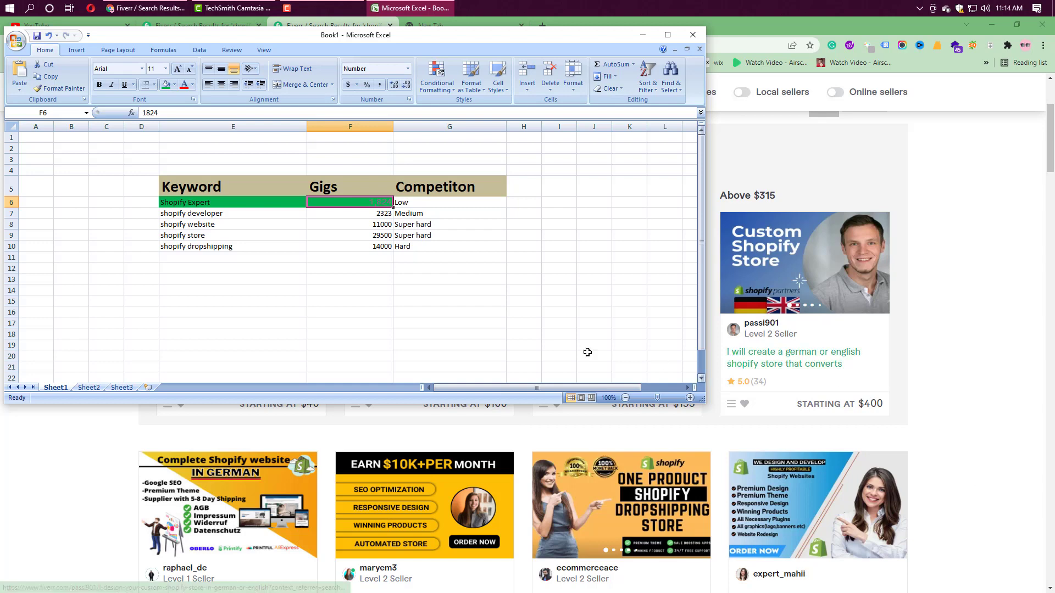
{"action": "left_click", "coordinate": [450, 307]}
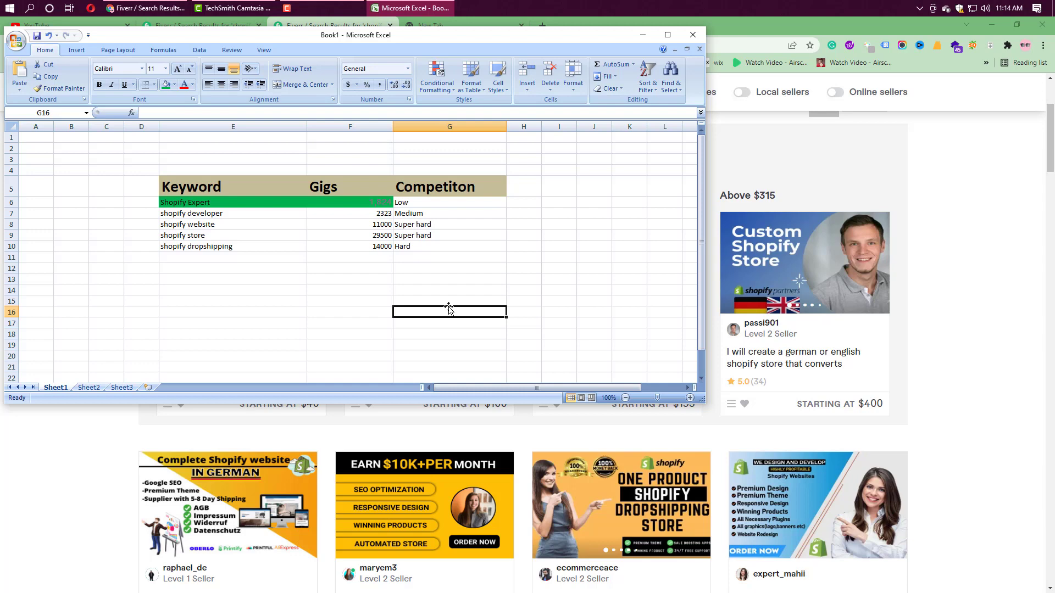
{"action": "left_click", "coordinate": [643, 35]}
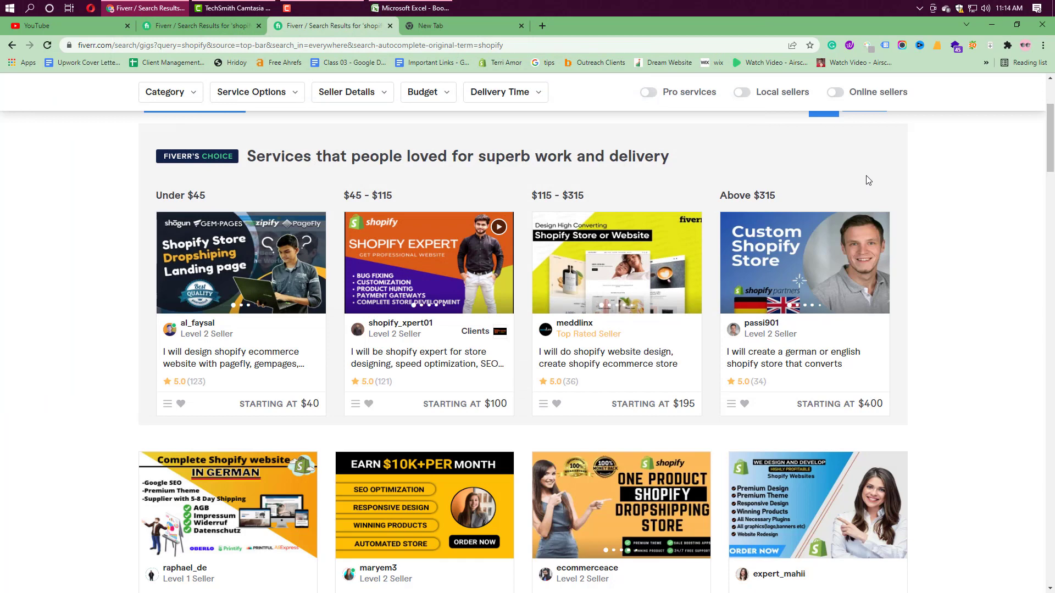